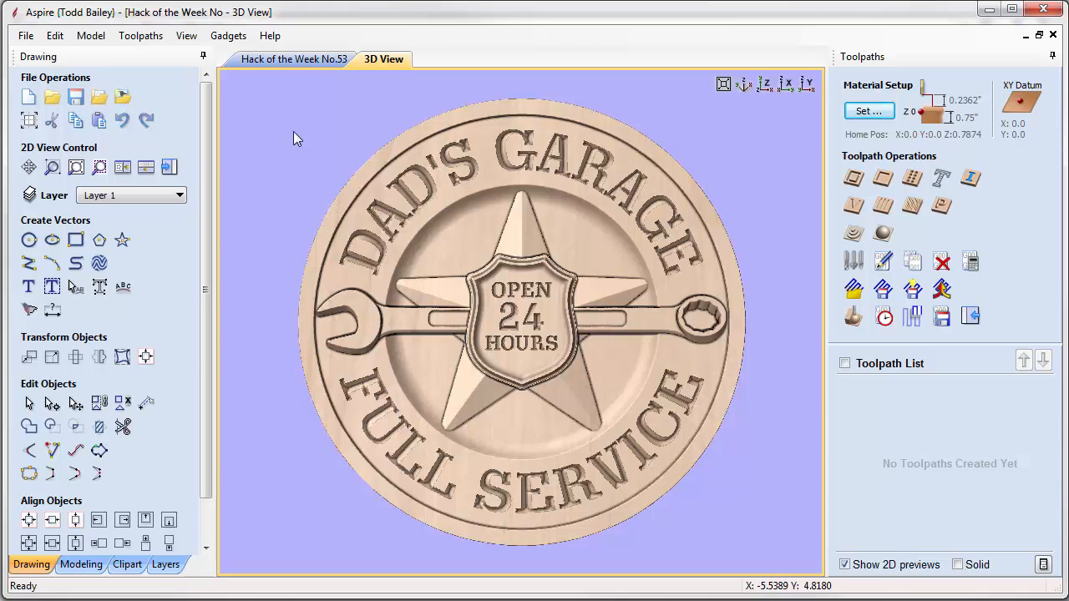
# Step: Turn shadow shading off and on again to compare how the sign's 3D model is shaded
pyautogui.click(184, 36)
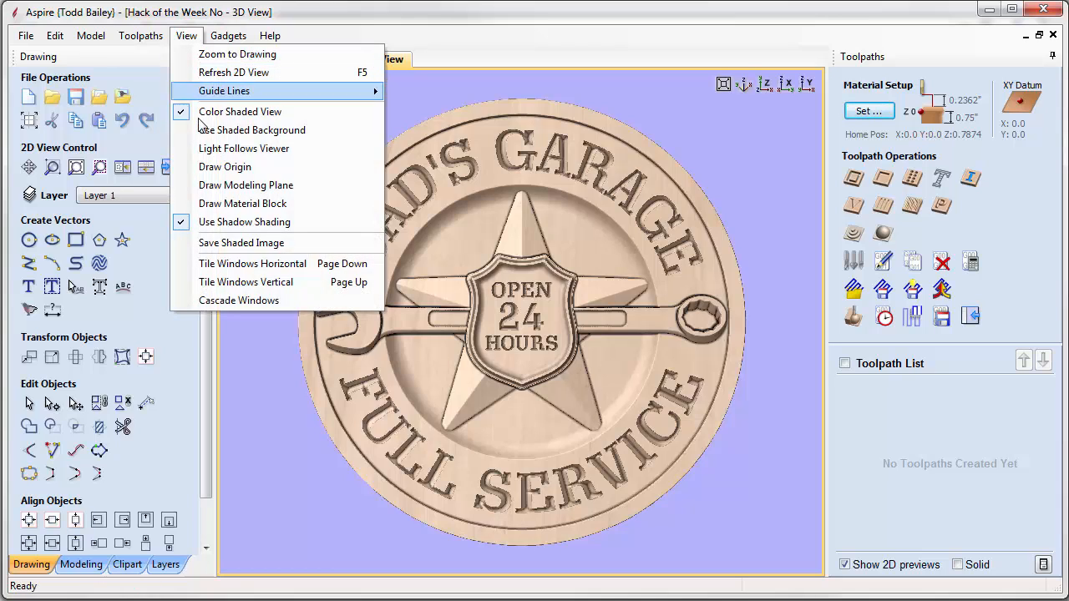
pyautogui.click(254, 225)
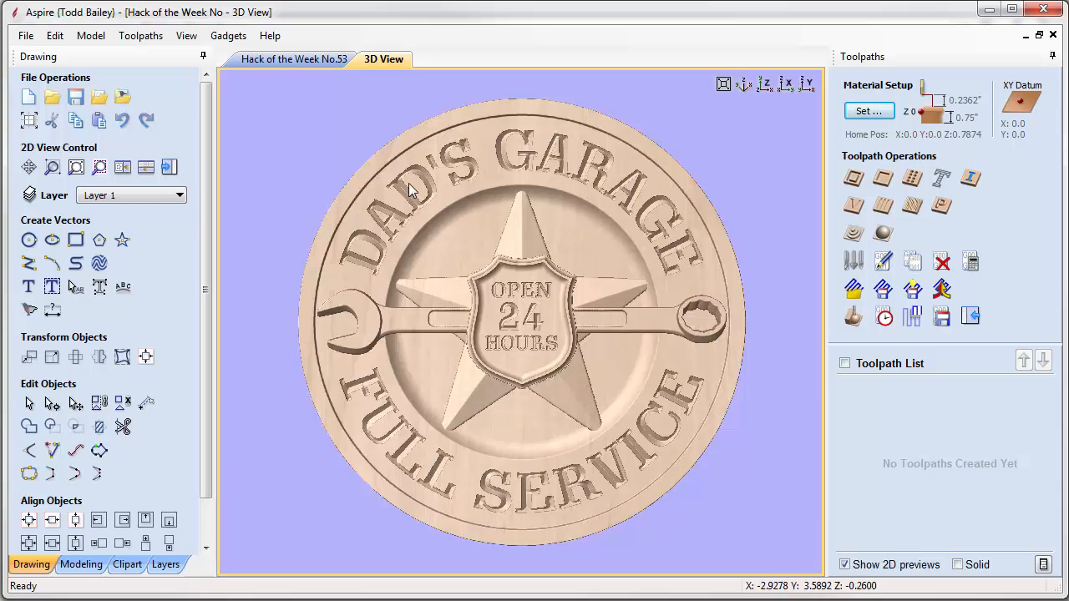
pyautogui.click(186, 36)
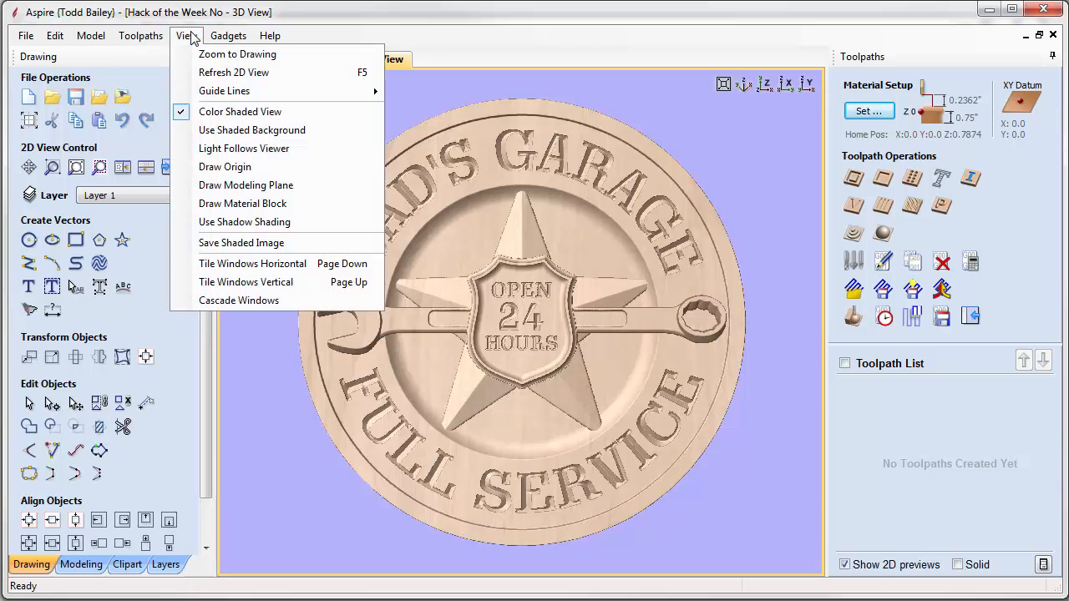
pyautogui.click(207, 222)
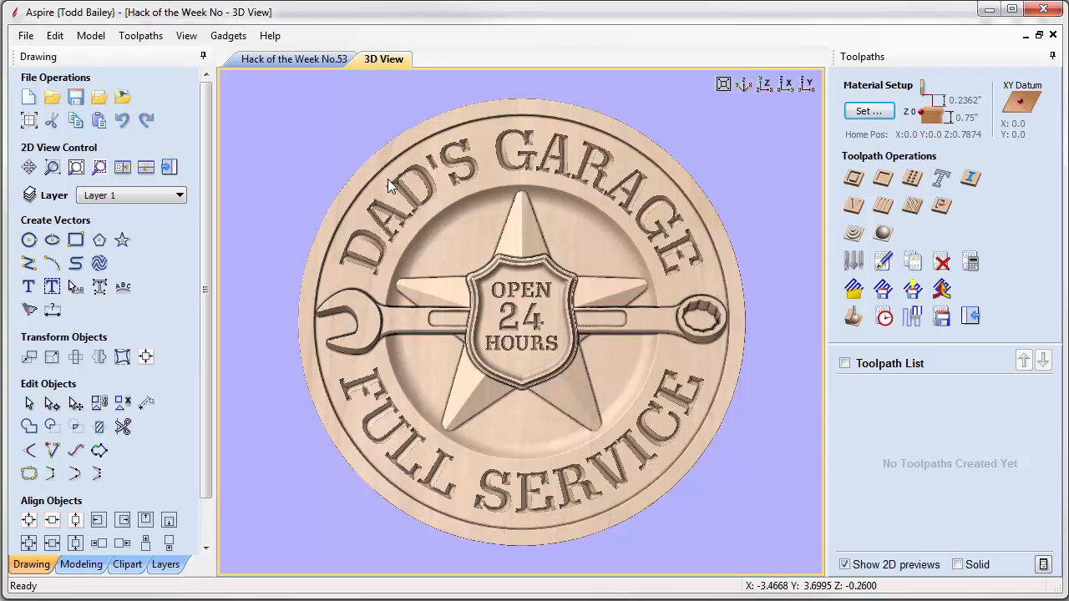
# Step: Hide the text, wrench, star and plaque components so that only the round sign dish remains shown
pyautogui.click(84, 567)
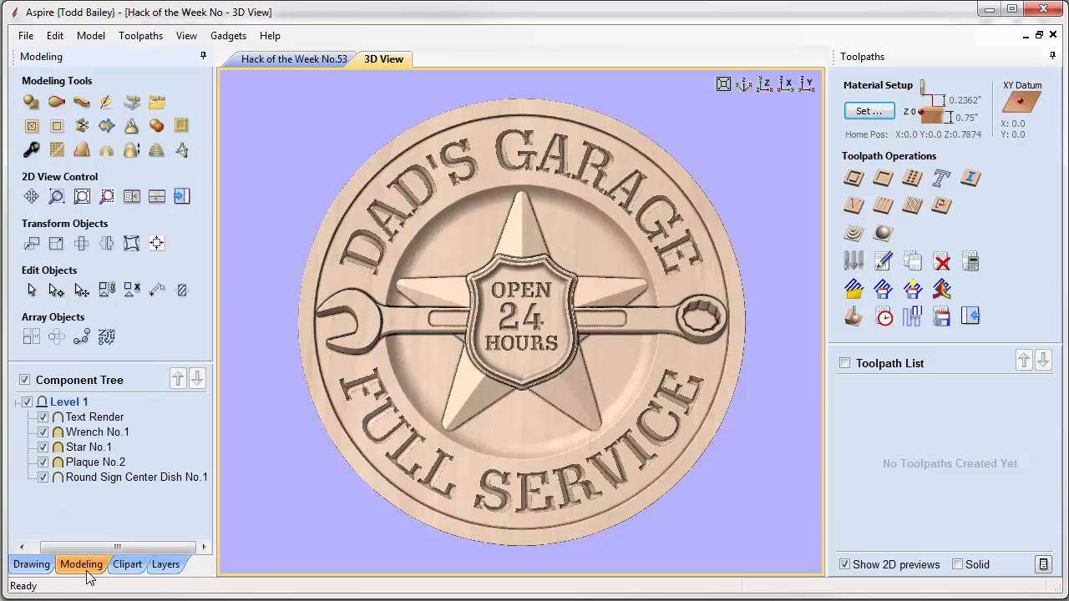
pyautogui.click(43, 417)
pyautogui.click(43, 432)
pyautogui.click(43, 447)
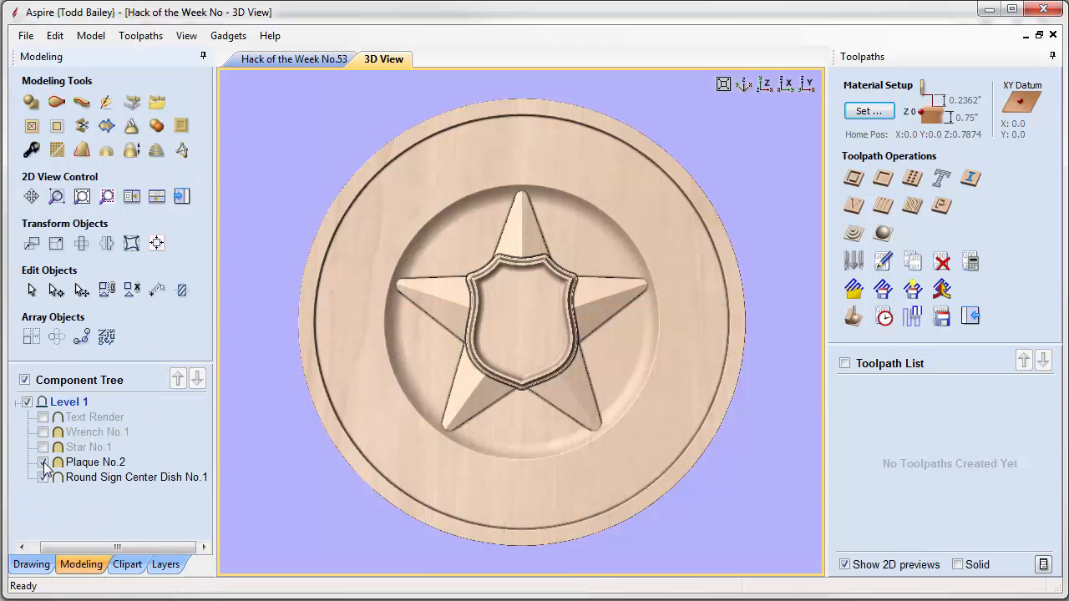
pyautogui.click(43, 462)
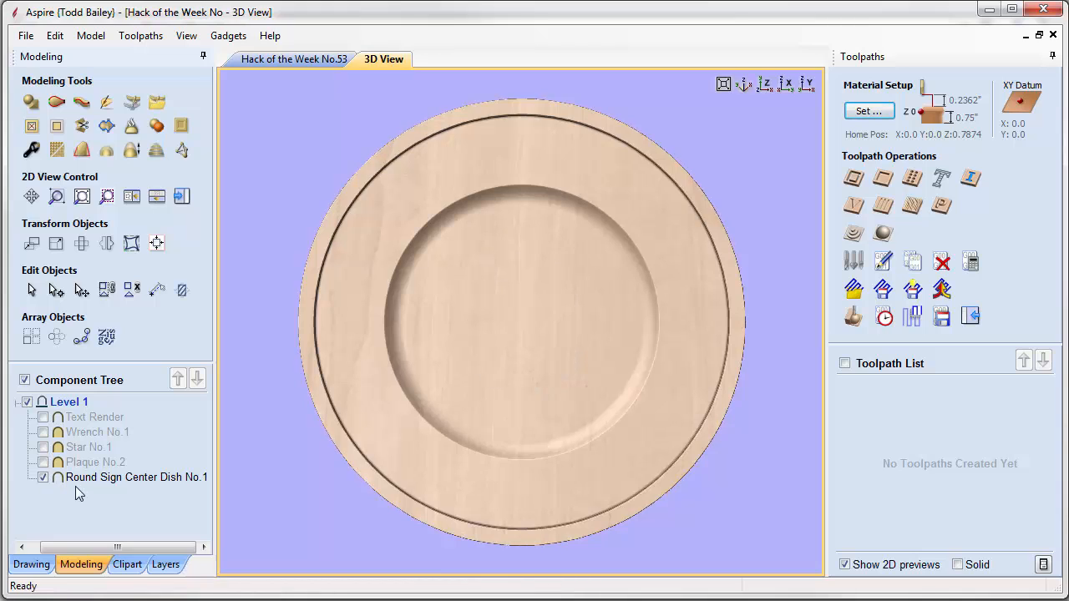
pyautogui.moveTo(130, 486)
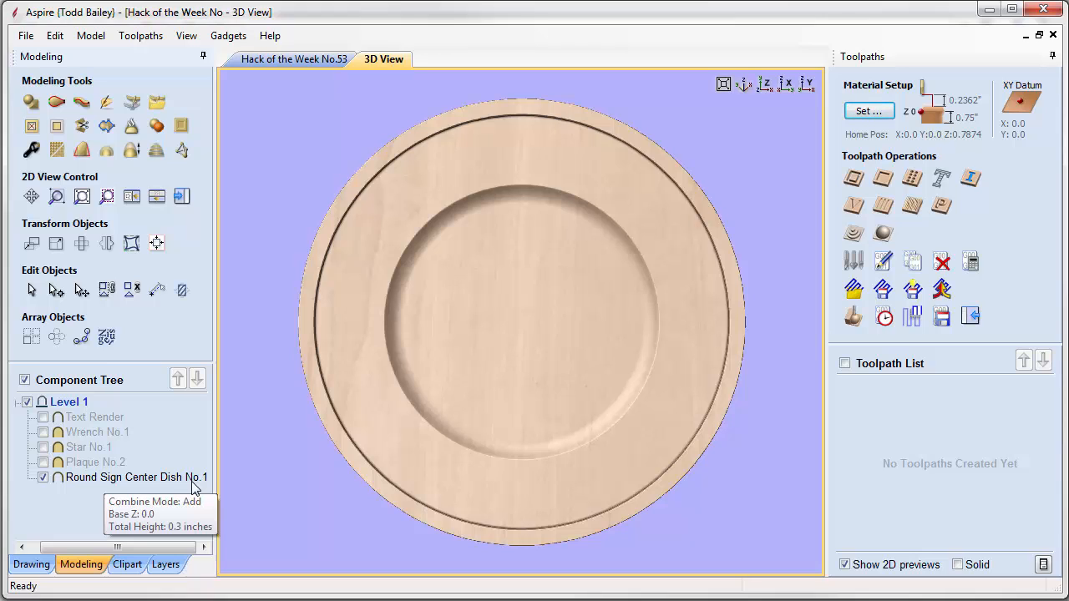
# Step: Show the plaque, star, wrench and text components again, one after another
pyautogui.click(42, 463)
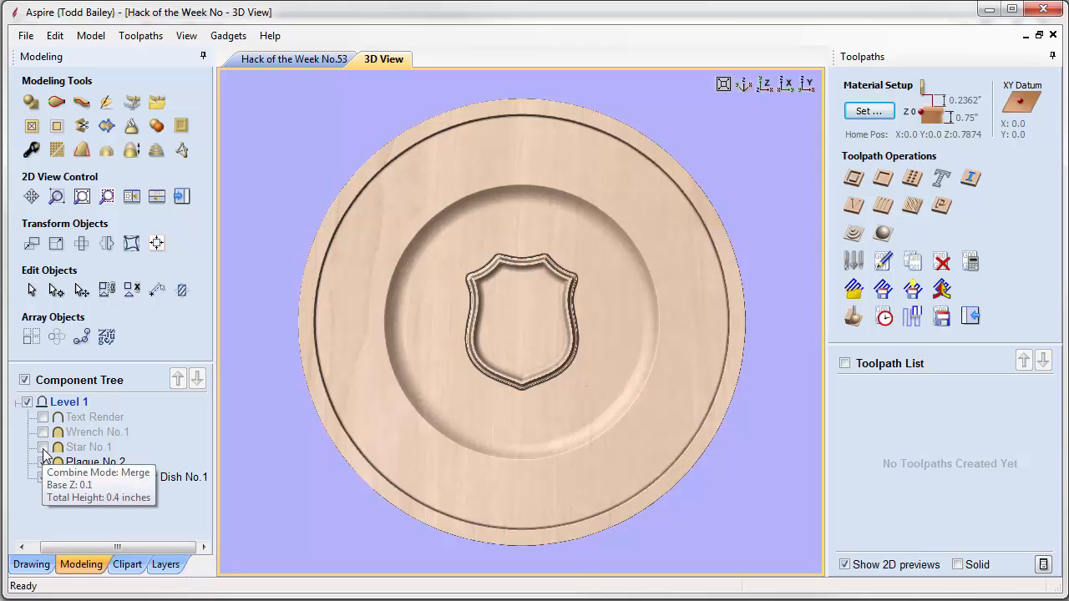
pyautogui.click(43, 449)
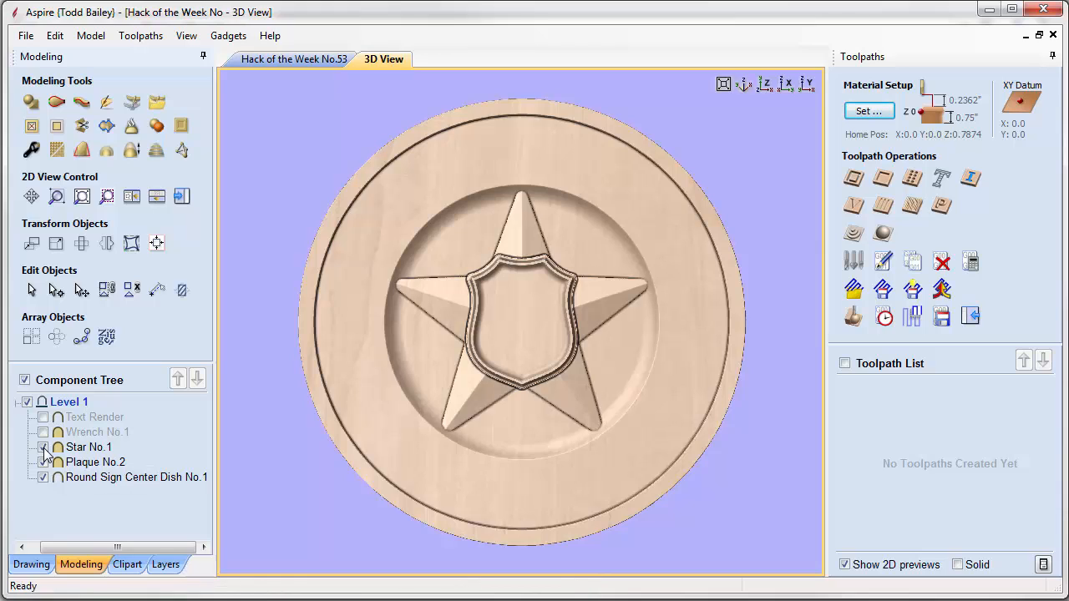
pyautogui.click(43, 433)
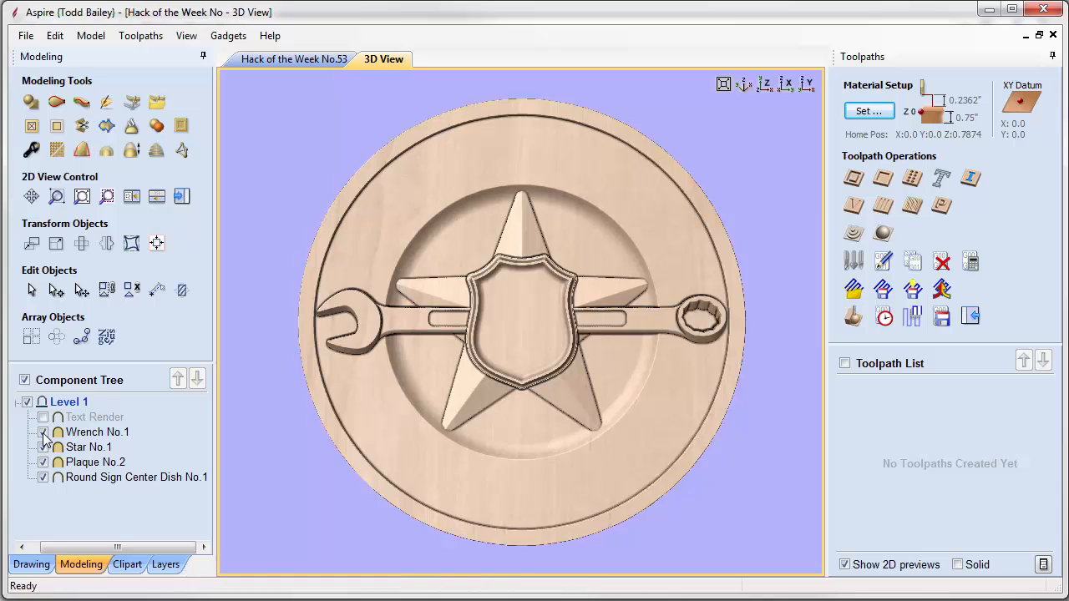
pyautogui.click(44, 418)
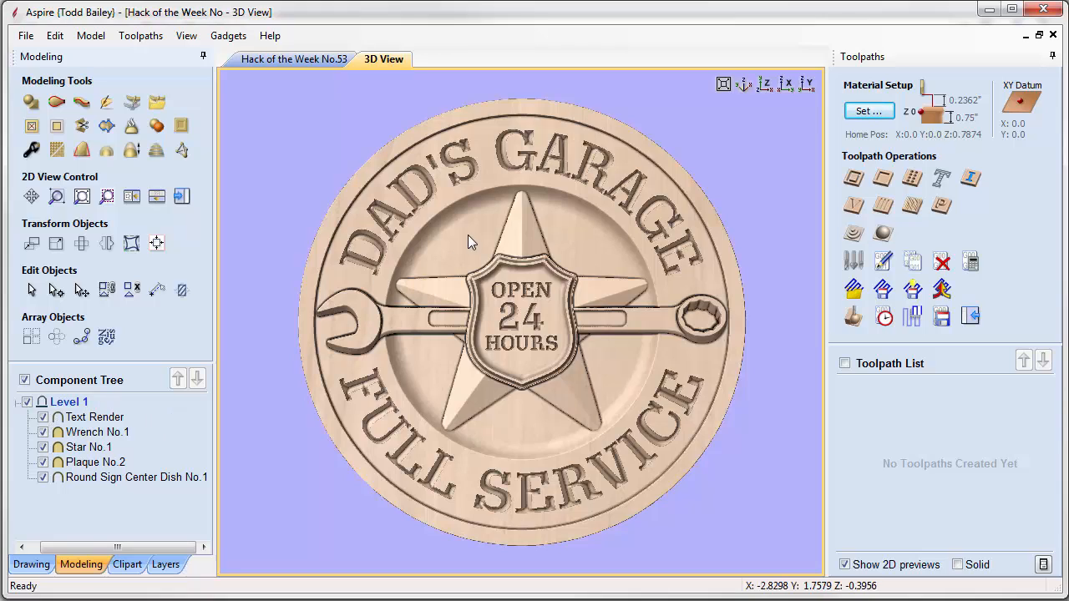
# Step: Inspect the combine mode, shape height and base height of the plaque, star, round dish and wrench components
pyautogui.click(513, 365)
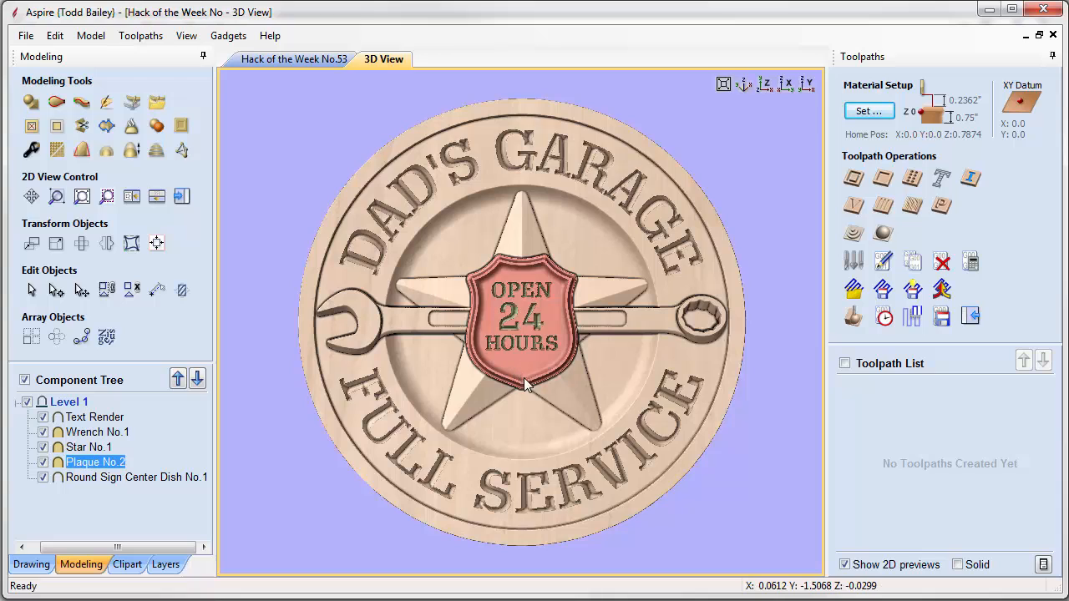
pyautogui.click(522, 419)
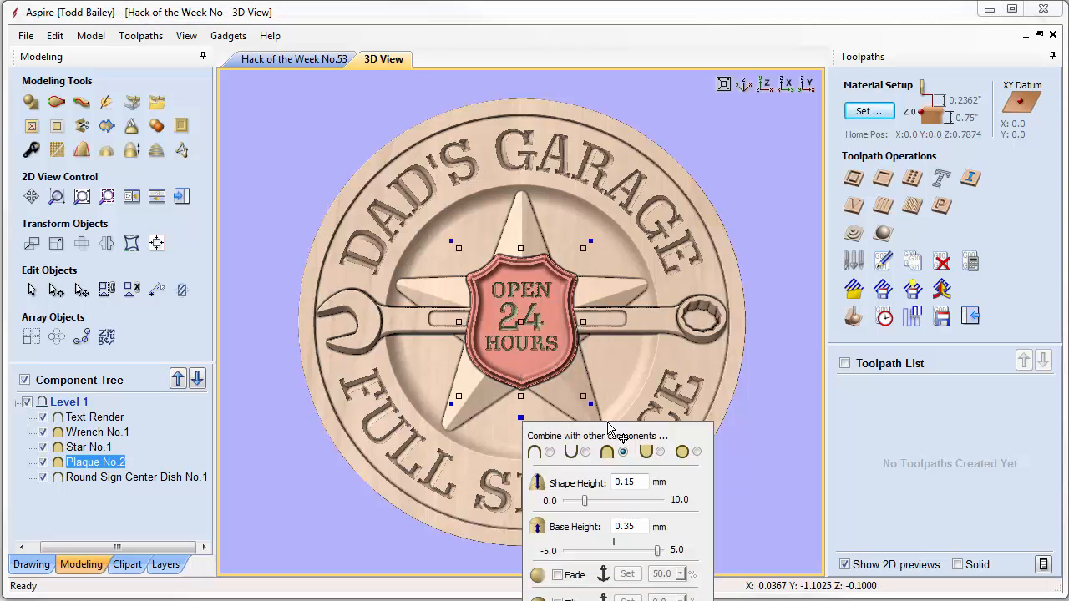
pyautogui.moveTo(611, 425); pyautogui.dragTo(710, 104)
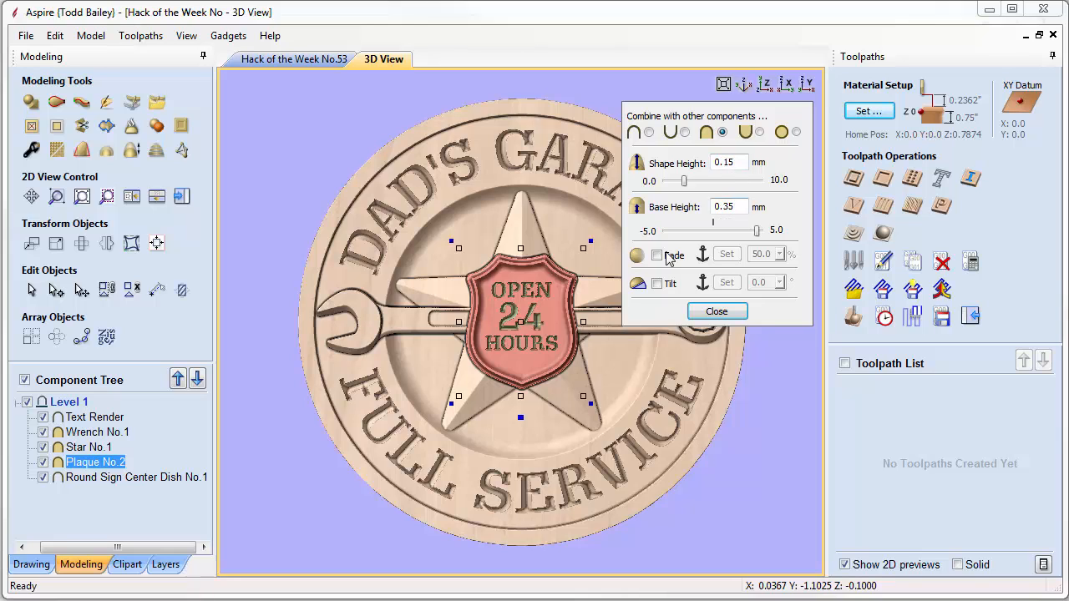
pyautogui.doubleClick(523, 231)
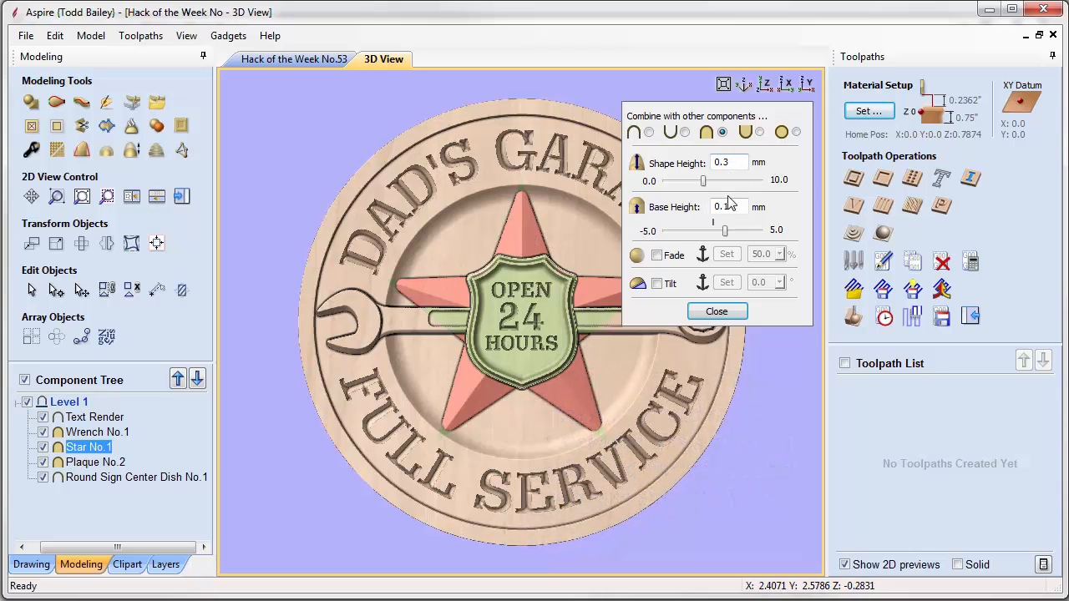
pyautogui.click(485, 221)
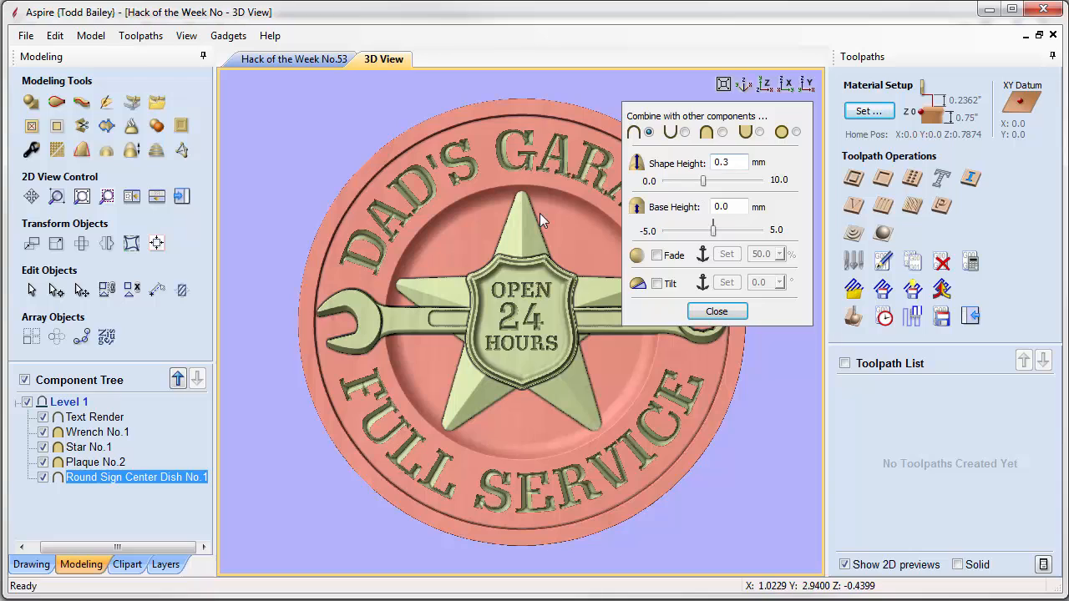
pyautogui.click(407, 314)
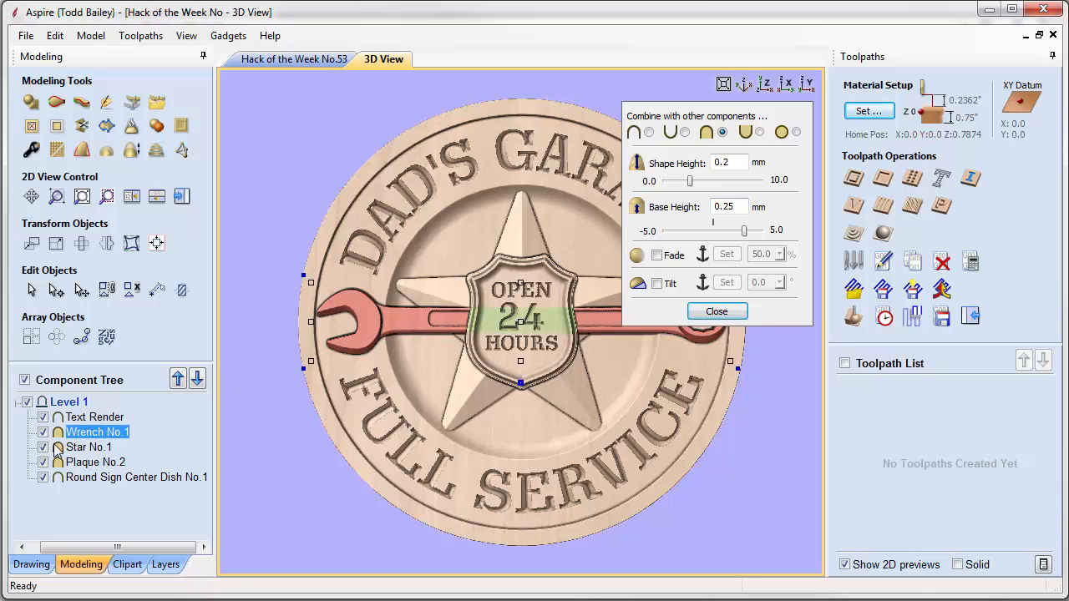
# Step: Change the wrench component's combine mode to Add
pyautogui.rightClick(75, 433)
pyautogui.moveTo(125, 440)
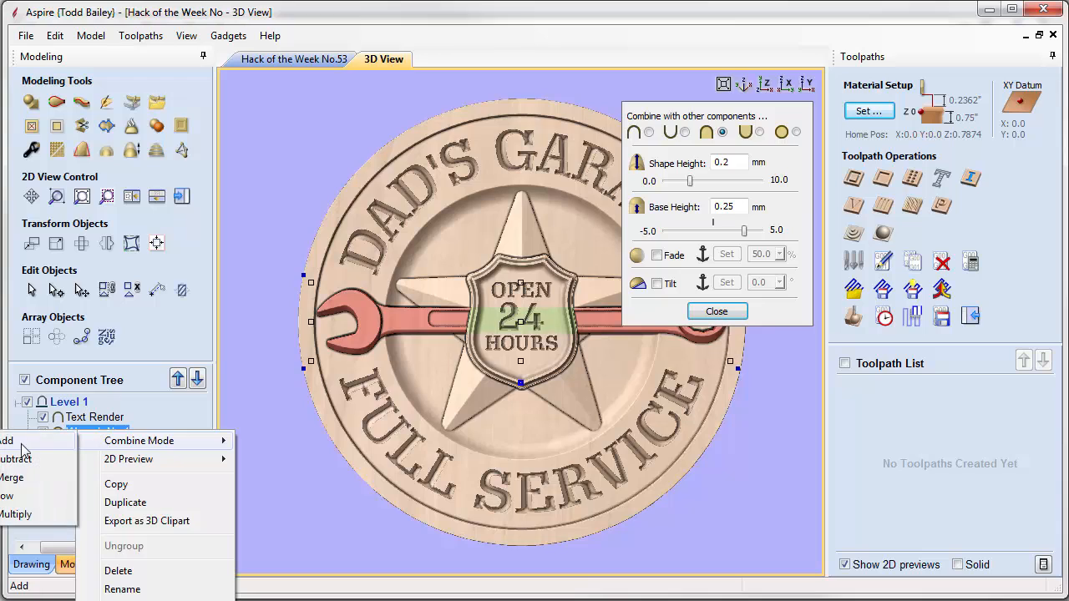
pyautogui.click(37, 441)
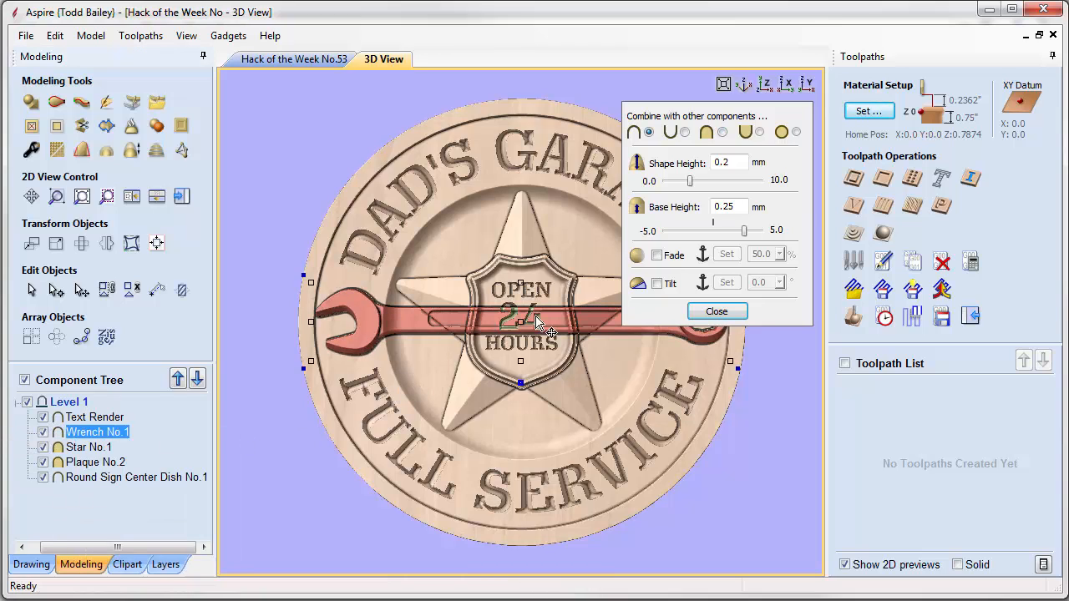
# Step: Set the wrench component's combine mode back to Merge and close the component properties
pyautogui.rightClick(87, 433)
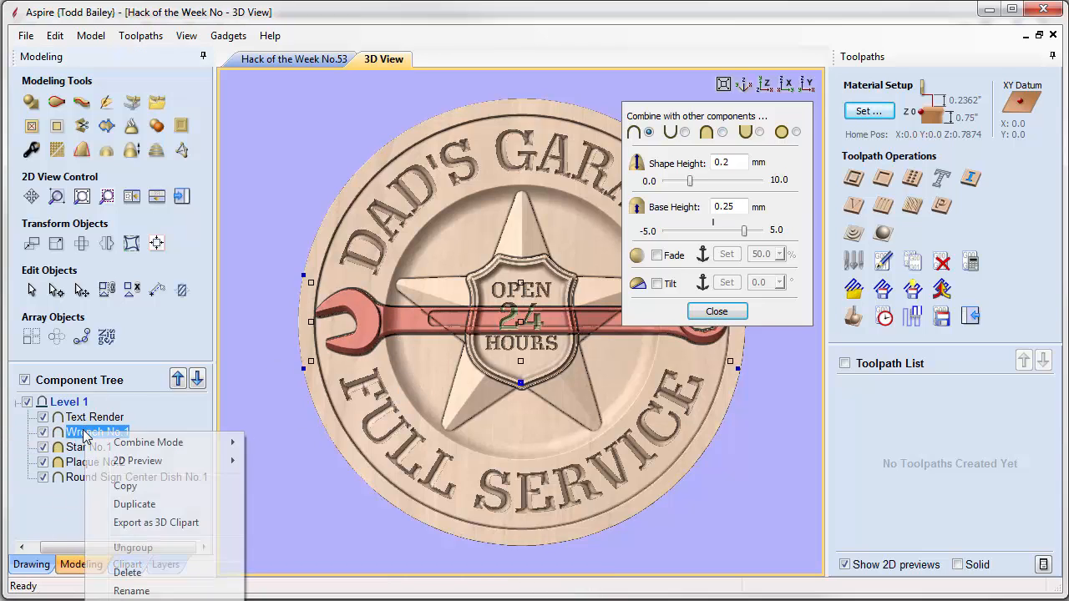
pyautogui.moveTo(114, 446)
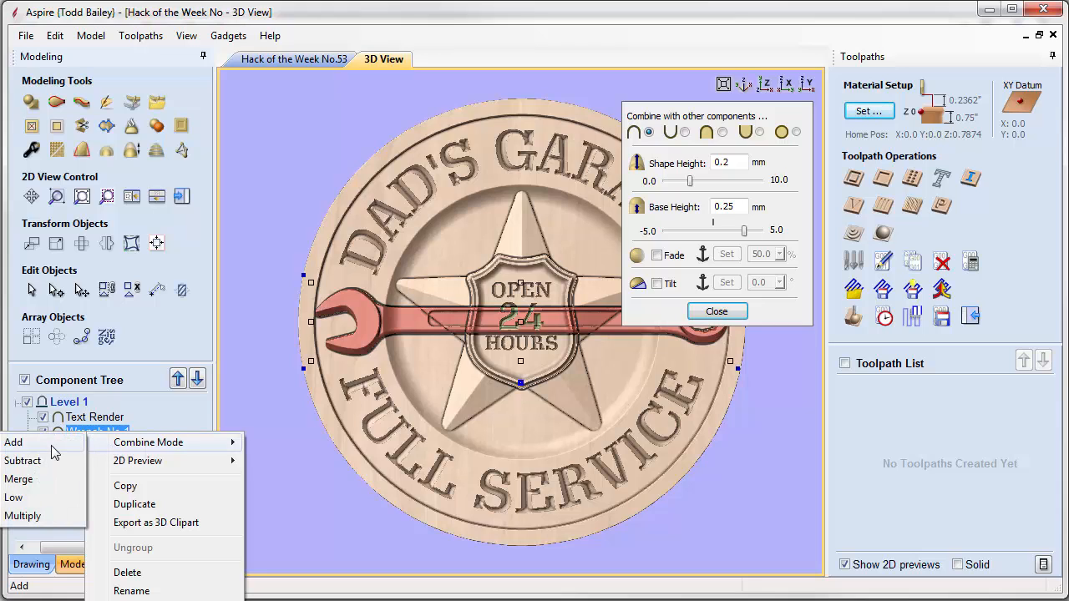
pyautogui.click(270, 285)
pyautogui.rightClick(355, 307)
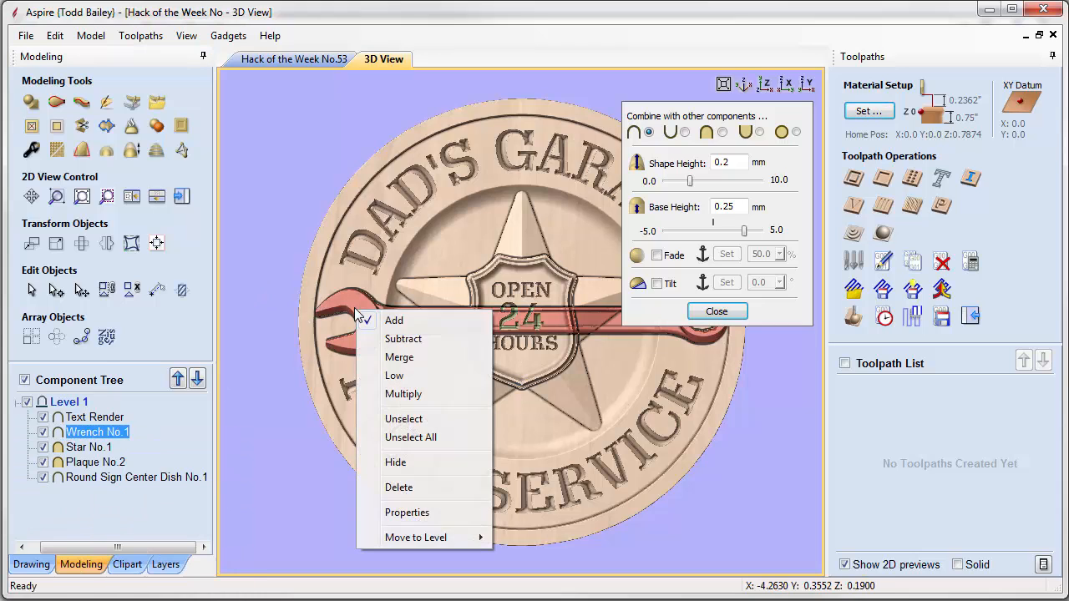
pyautogui.click(387, 359)
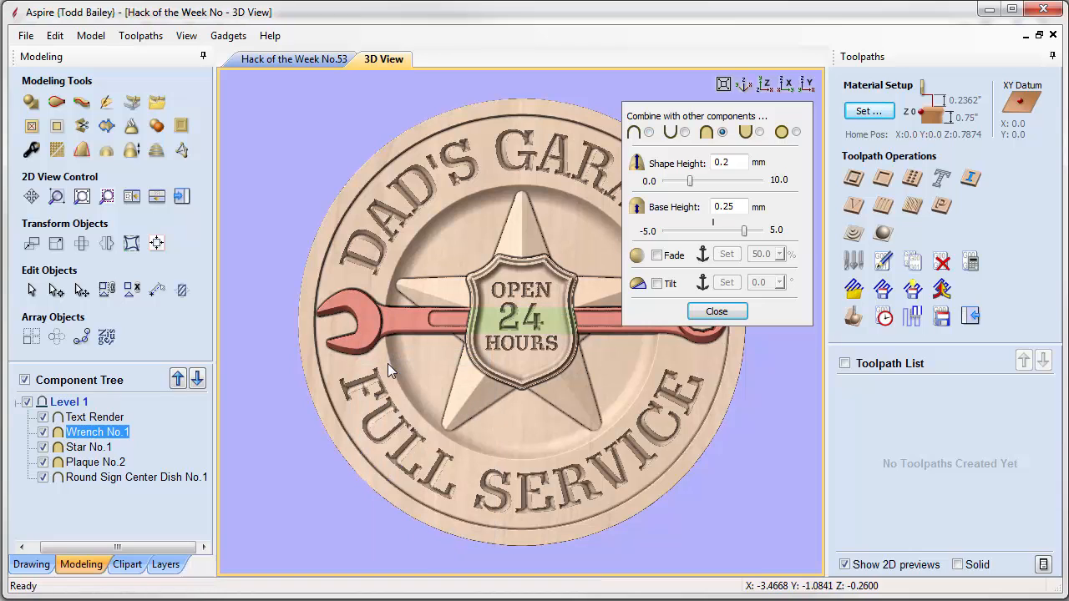
pyautogui.click(716, 311)
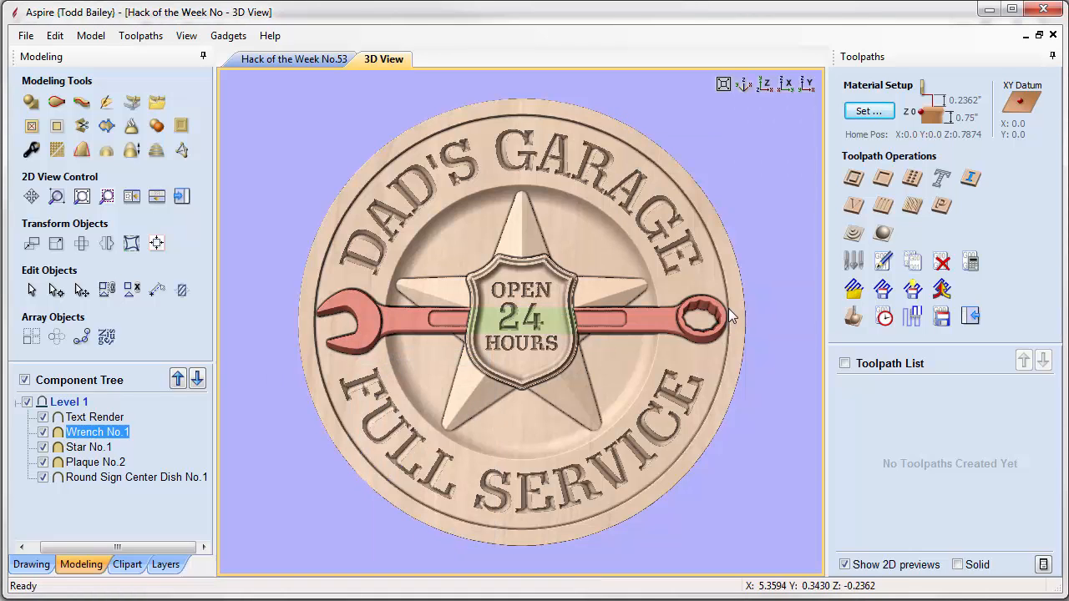
# Step: Hide the Text Render component and tile the 2D and 3D views side by side
pyautogui.click(43, 417)
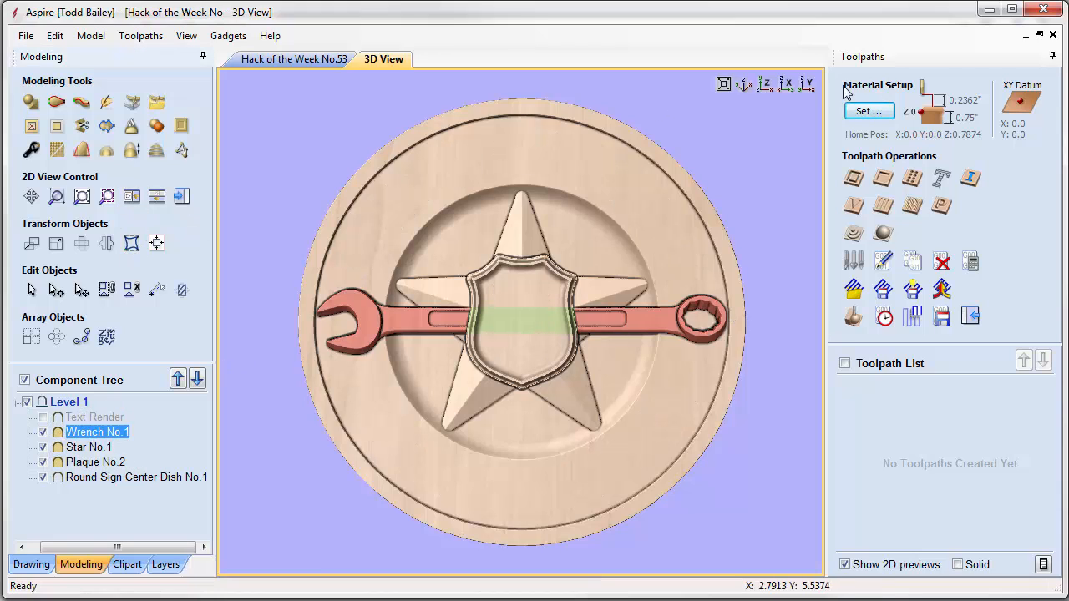
pyautogui.click(132, 196)
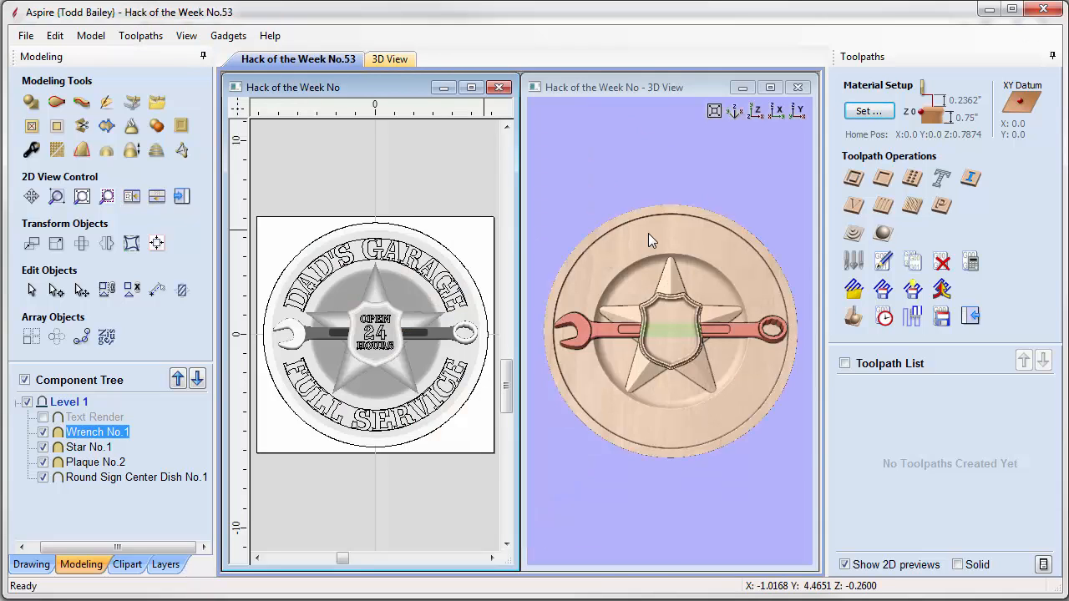
# Step: In the material setup, move the model to the bottom of the block with a 0.25 inch gap above it
pyautogui.click(870, 111)
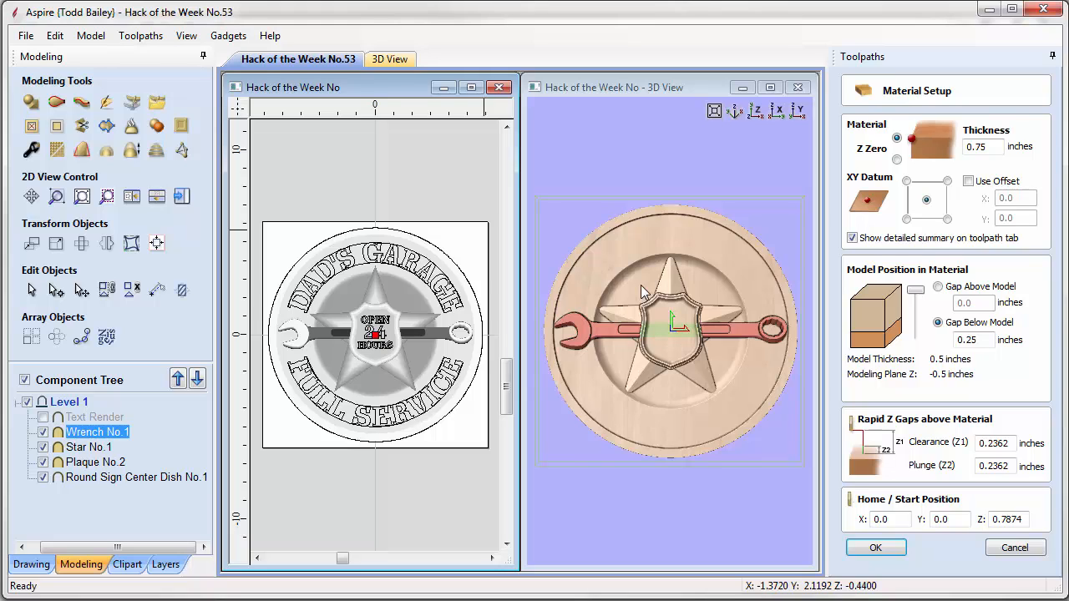
pyautogui.click(939, 287)
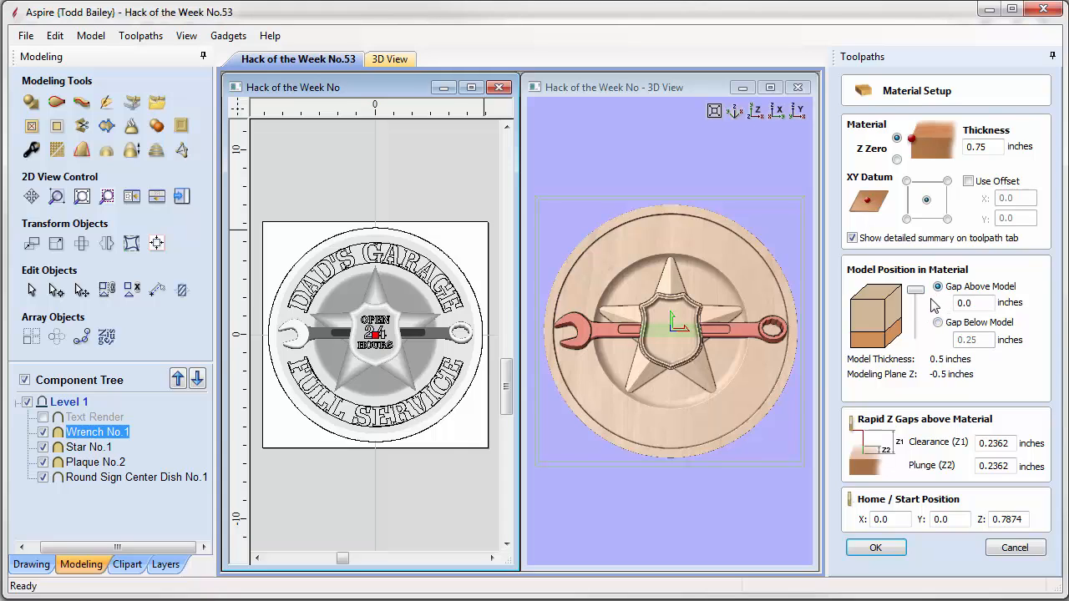
pyautogui.moveTo(915, 289); pyautogui.dragTo(922, 342)
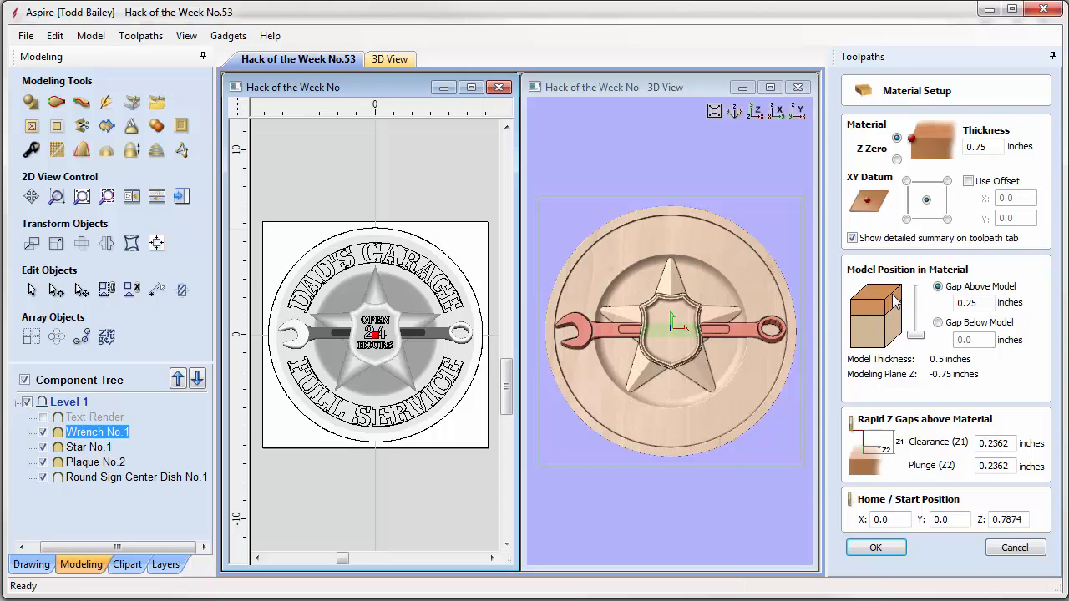
# Step: Place the model at the top of the material with a 0.25 inch gap below it and apply the material setup
pyautogui.moveTo(916, 335); pyautogui.dragTo(917, 326)
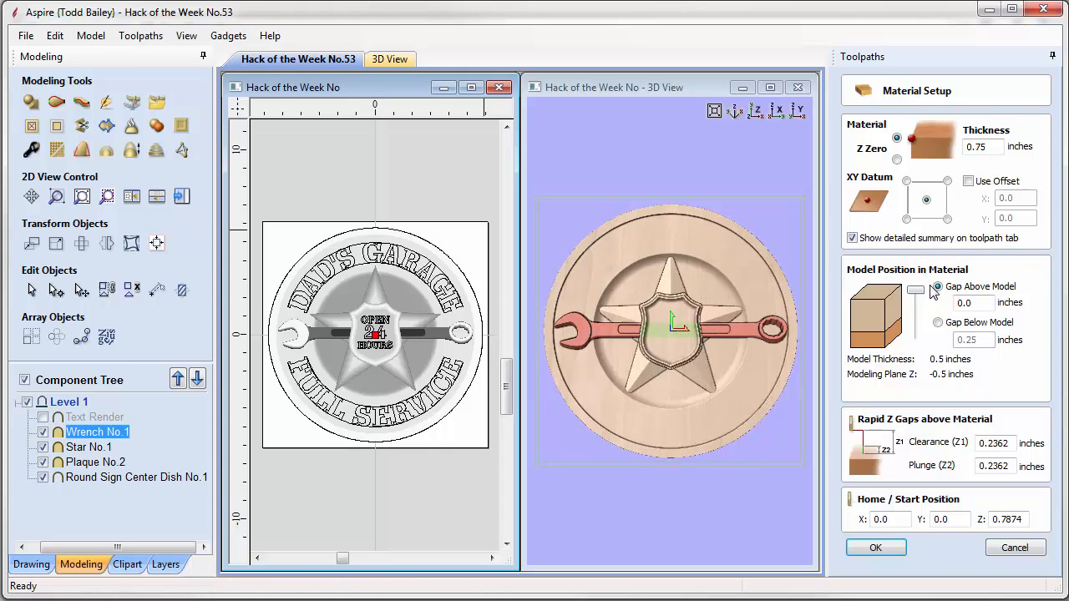
pyautogui.click(938, 322)
pyautogui.click(876, 547)
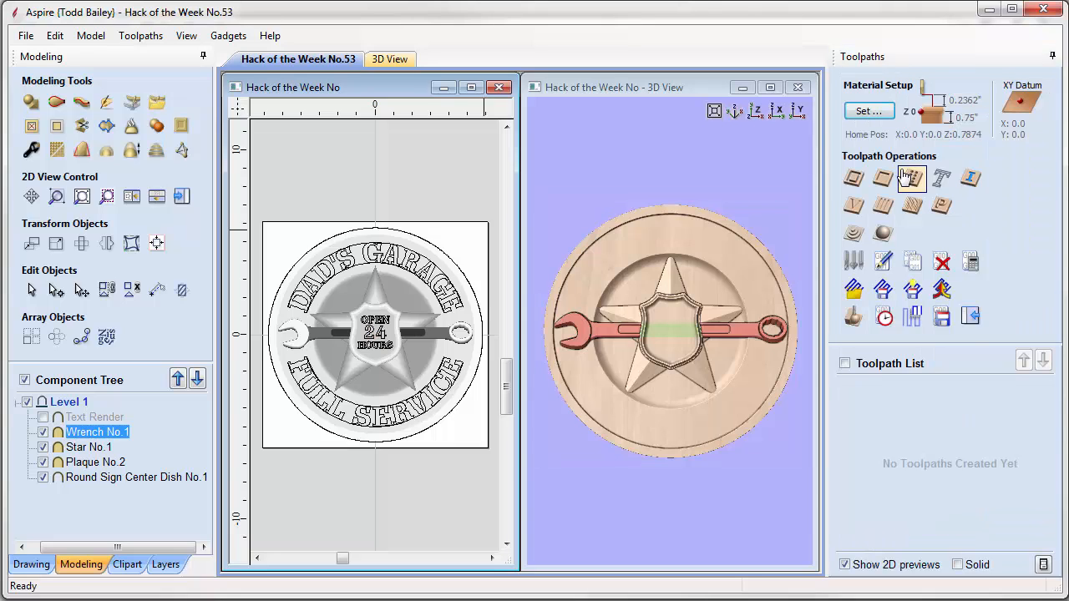
# Step: Calculate a 3D roughing toolpath with the 0.25 inch end mill, model boundary, 0.04 inch allowance and Z Level Raster X strategy
pyautogui.click(855, 234)
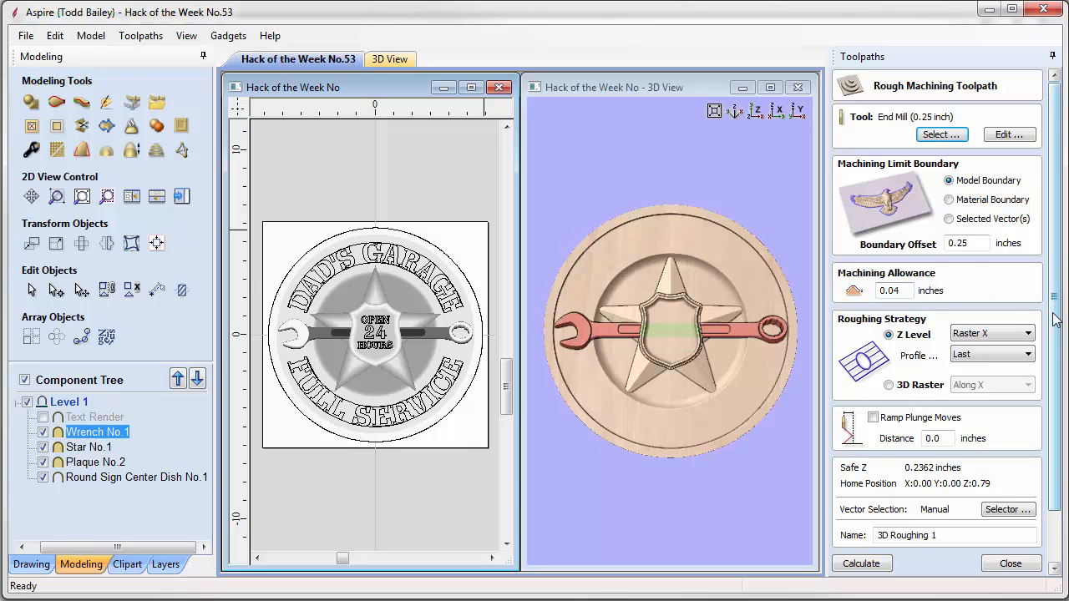
pyautogui.scroll(-2, 1009, 288)
pyautogui.click(853, 501)
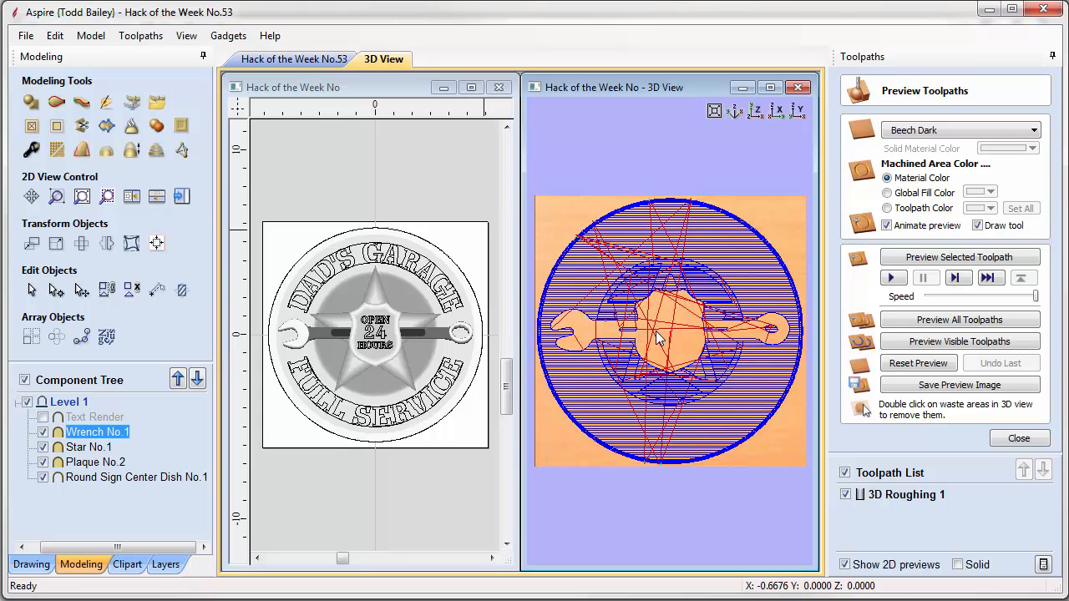
# Step: Reset the toolpath preview and simulate the visible roughing toolpath on the material block
pyautogui.click(922, 365)
pyautogui.click(927, 344)
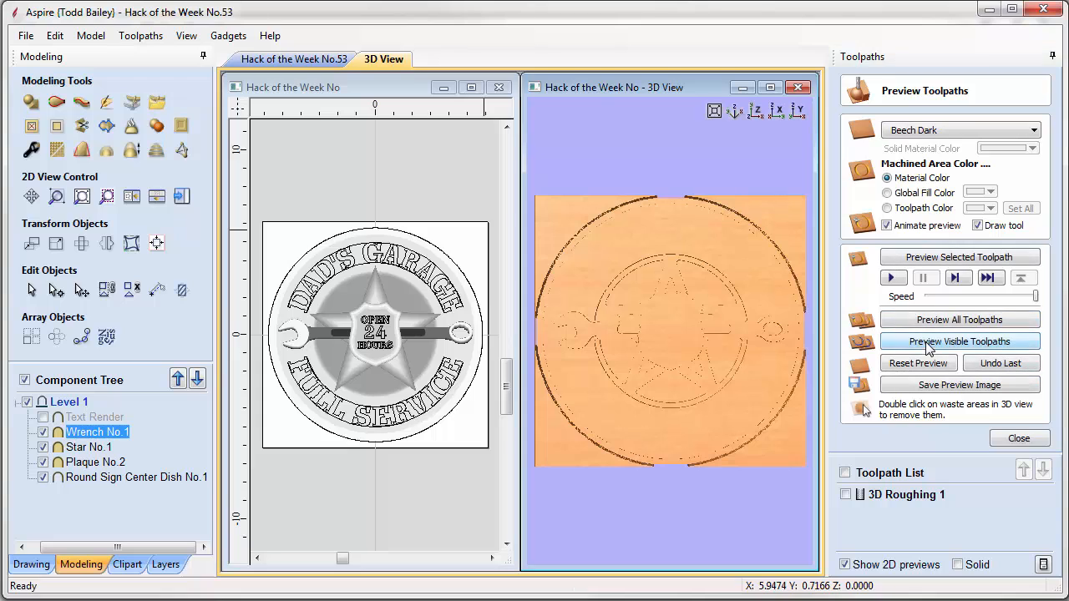
# Step: Calculate a 3D finishing toolpath with the 0.125 inch ball nose, model boundary, 0.25 inch offset and Offset climb strategy, and simulate it
pyautogui.click(1019, 439)
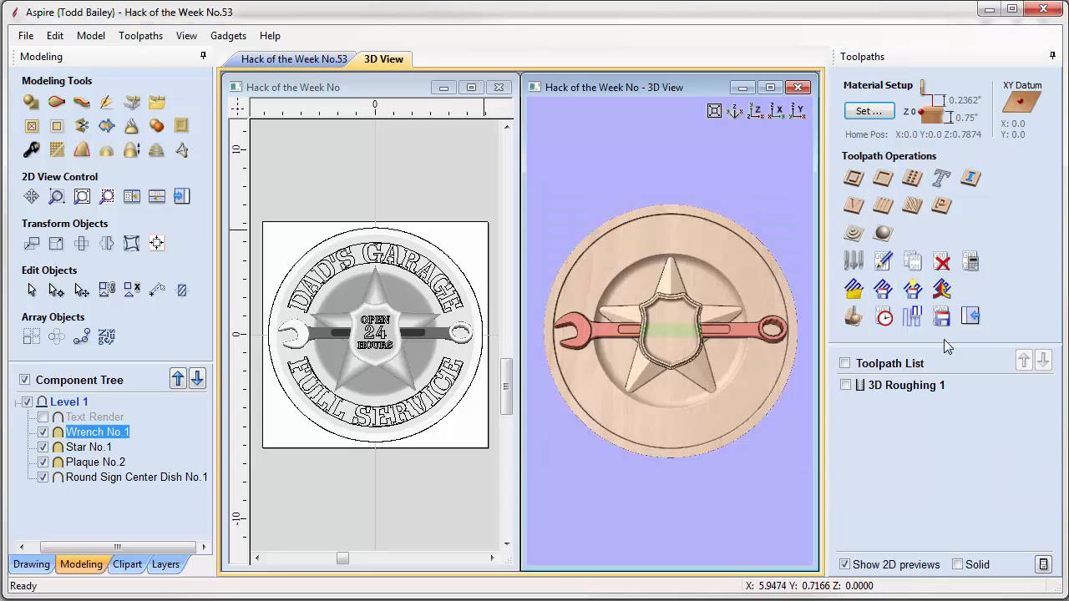
pyautogui.click(902, 263)
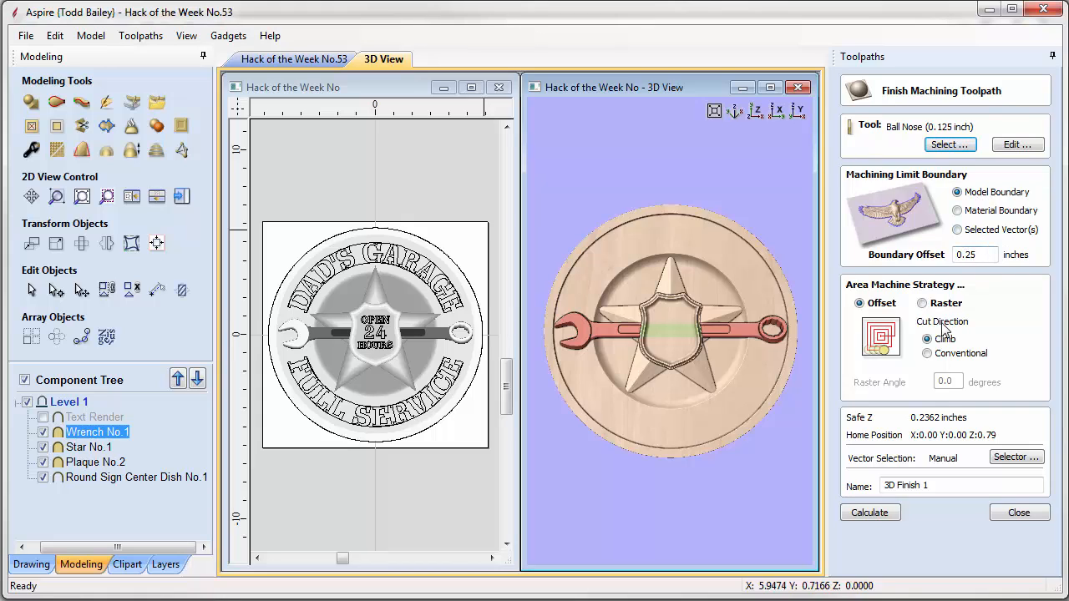
pyautogui.click(884, 516)
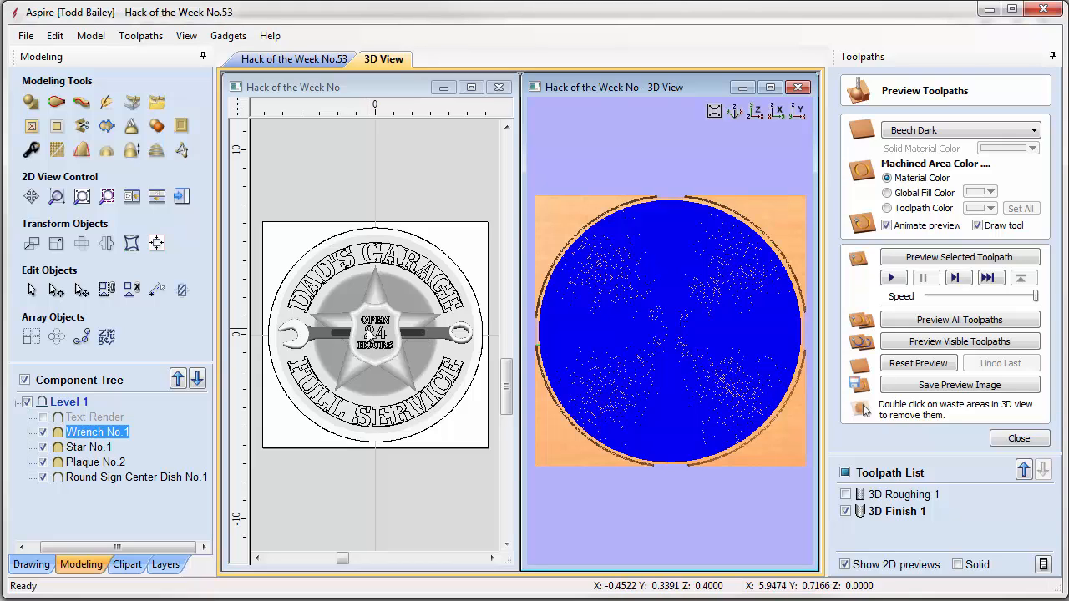
pyautogui.click(924, 344)
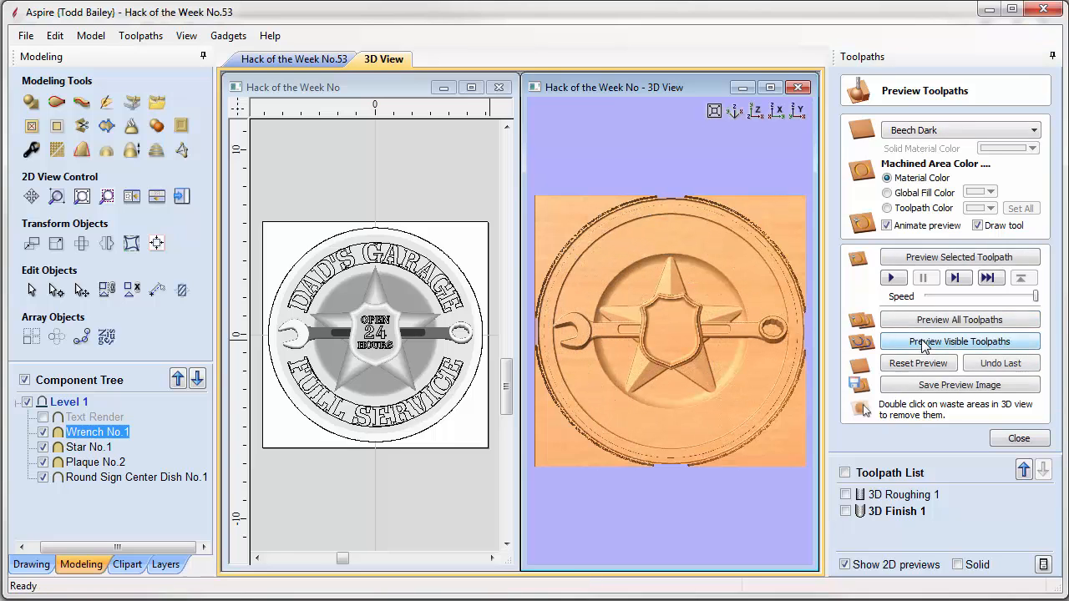
pyautogui.click(1017, 437)
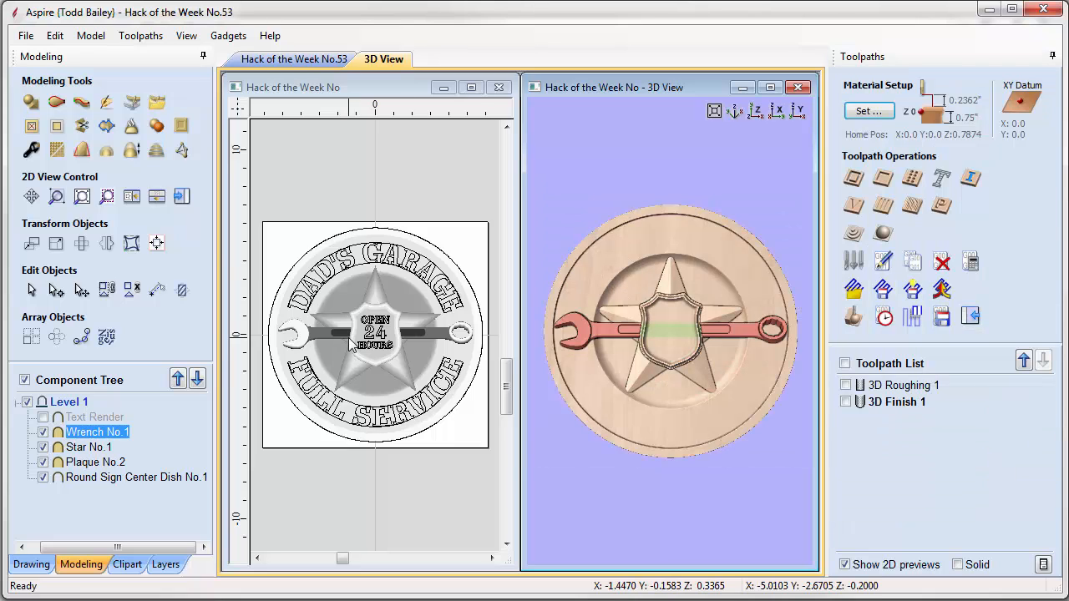
# Step: Calculate a V-carve toolpath for all the sign lettering with the 90 degree 0.5 inch V-bit, projected onto the 3D model, and simulate it
pyautogui.click(341, 278)
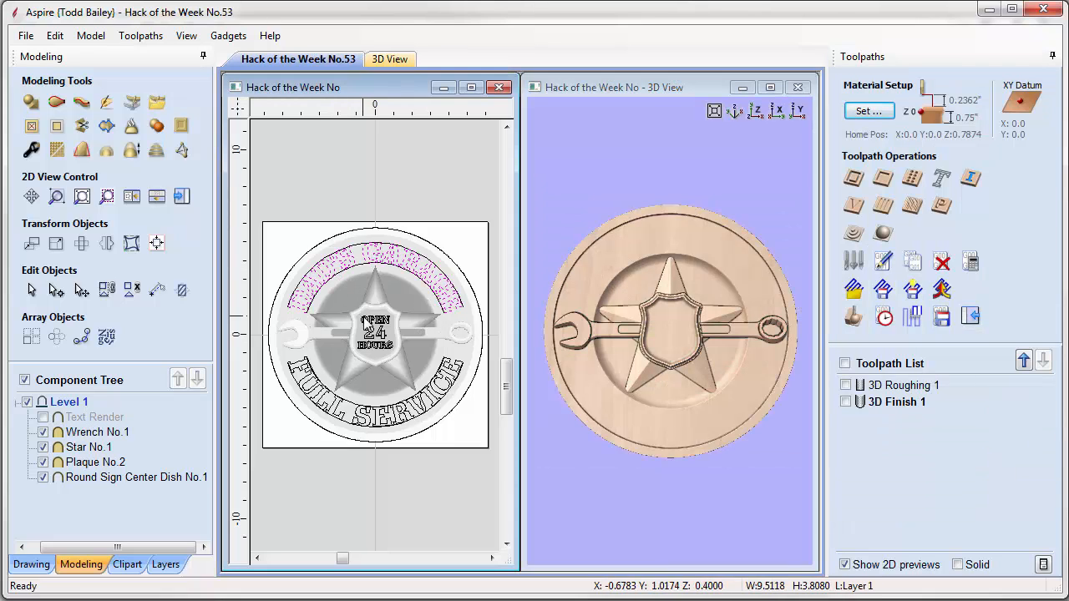
pyautogui.keyDown('shift'); pyautogui.click(378, 333); pyautogui.keyUp('shift')
pyautogui.keyDown('shift'); pyautogui.click(375, 345); pyautogui.keyUp('shift')
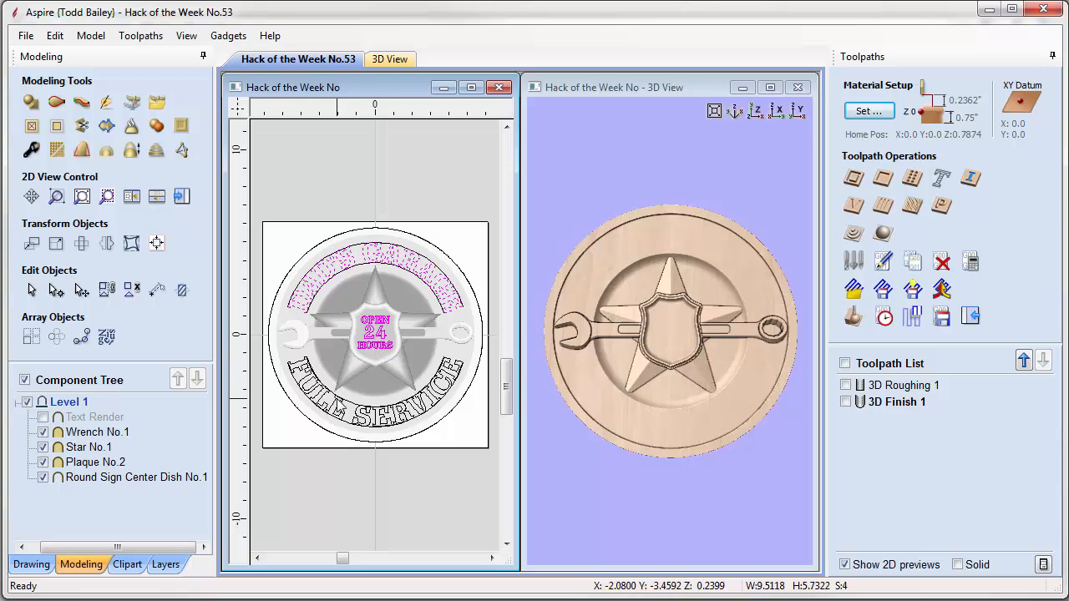
pyautogui.keyDown('shift'); pyautogui.click(337, 401); pyautogui.keyUp('shift')
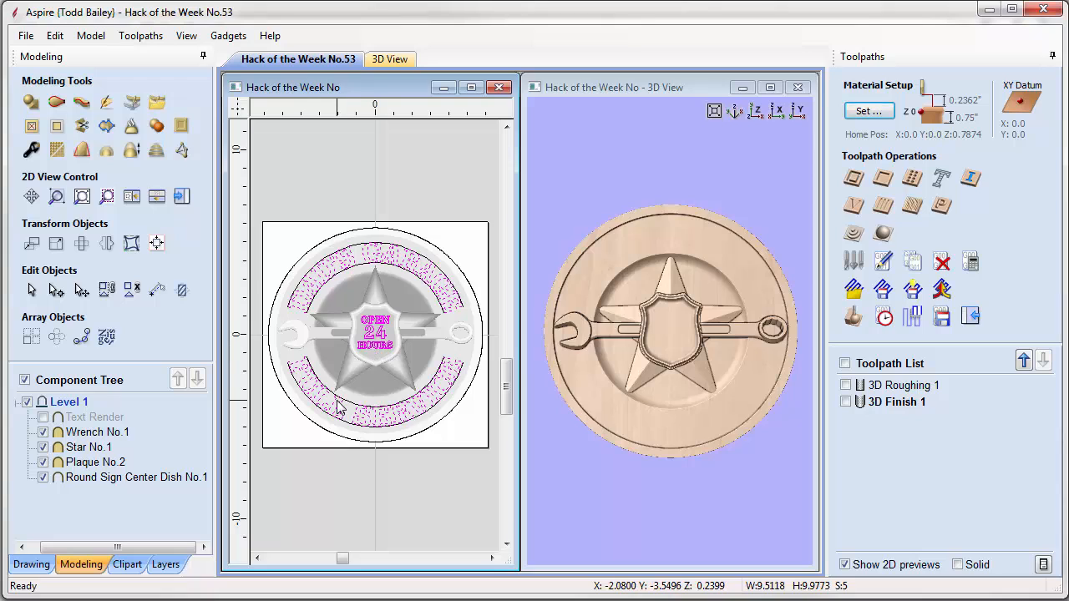
pyautogui.click(854, 207)
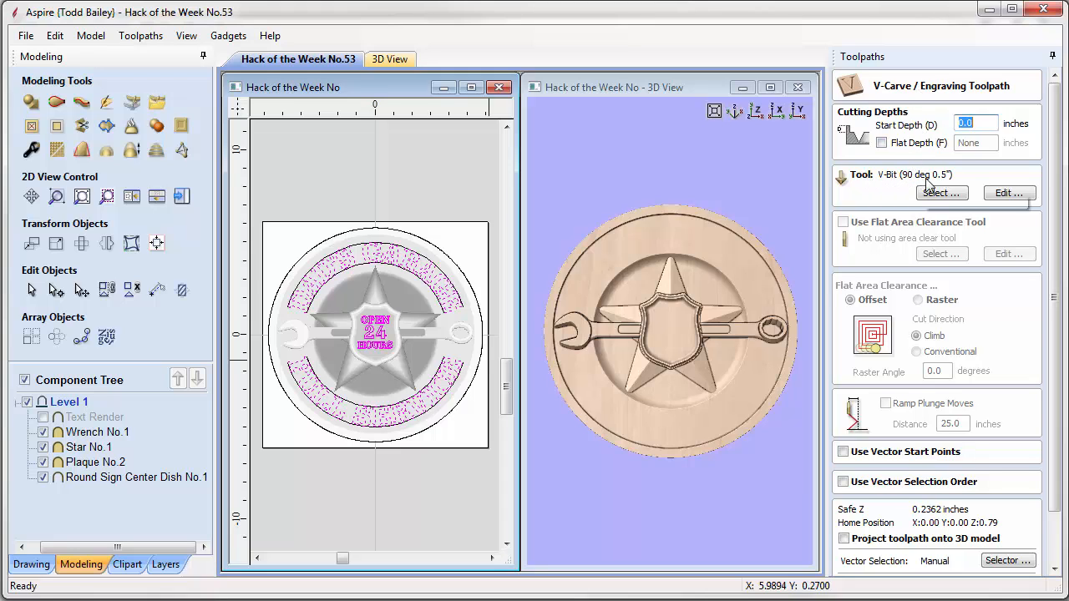
pyautogui.moveTo(1058, 188); pyautogui.dragTo(1059, 255)
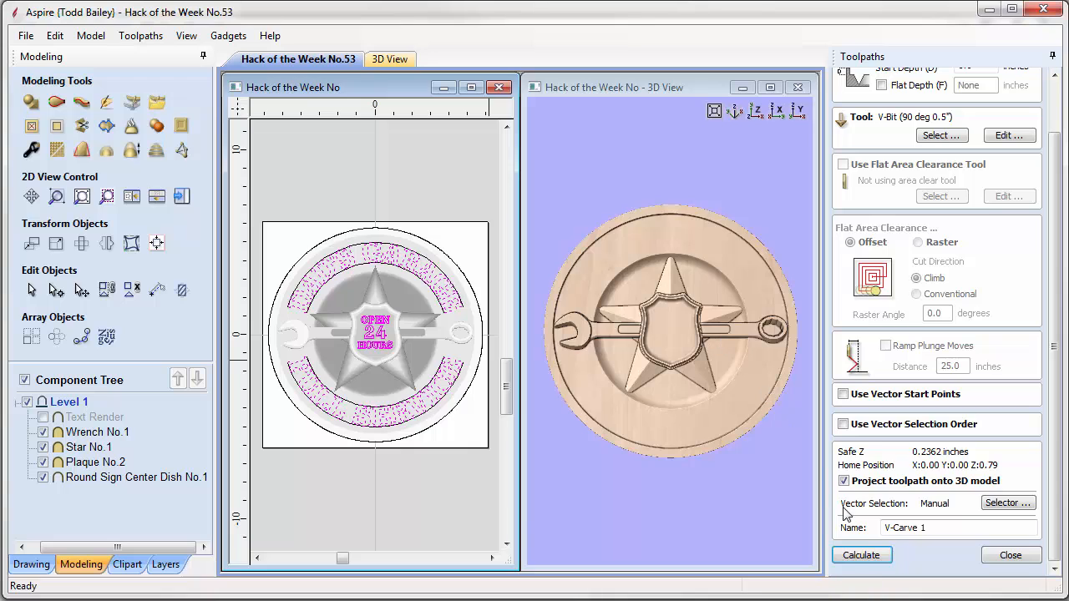
pyautogui.click(852, 557)
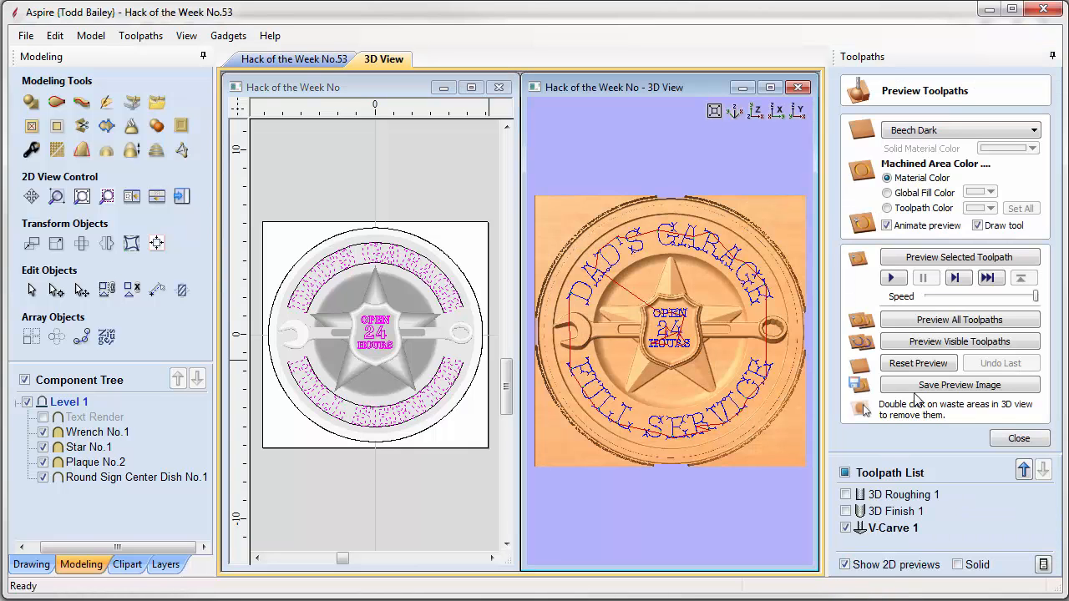
pyautogui.click(921, 344)
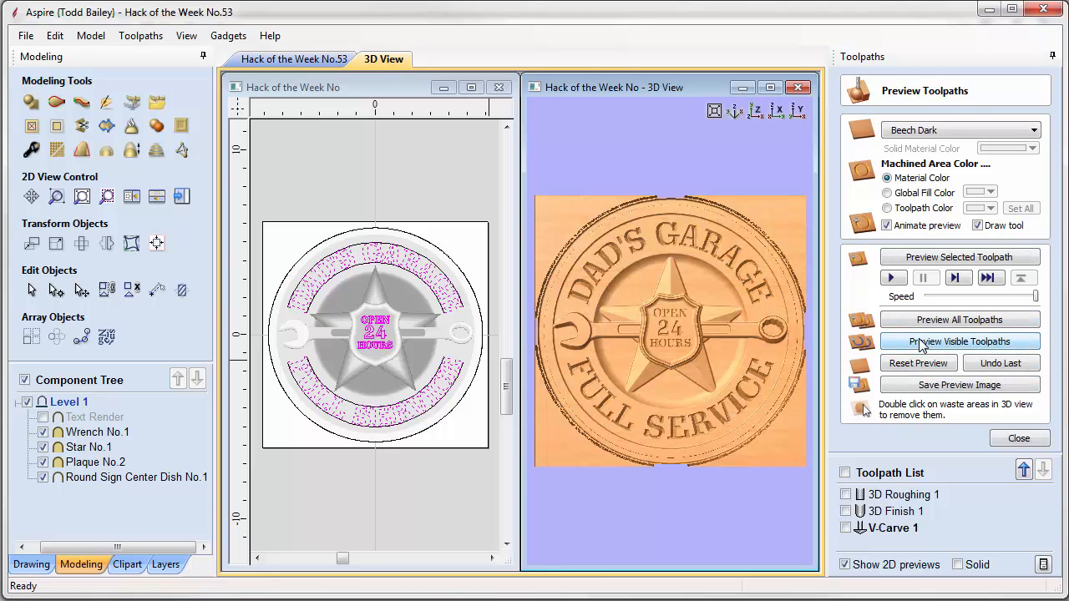
pyautogui.click(1017, 440)
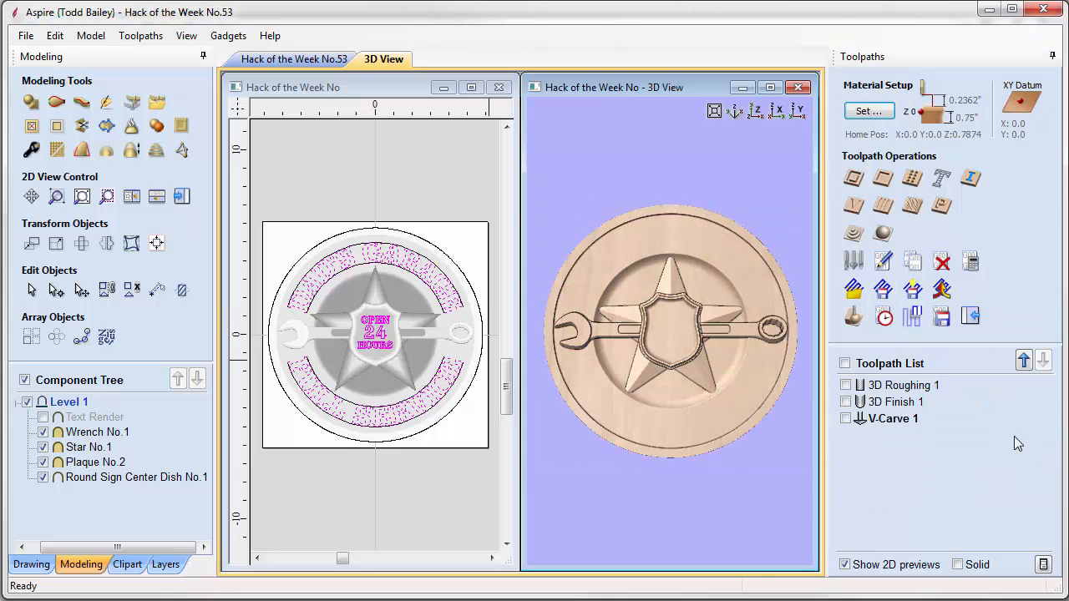
# Step: Delete the outer circular vector and recreate it as a vector boundary from the Round Sign Center Dish No.1 component
pyautogui.click(463, 276)
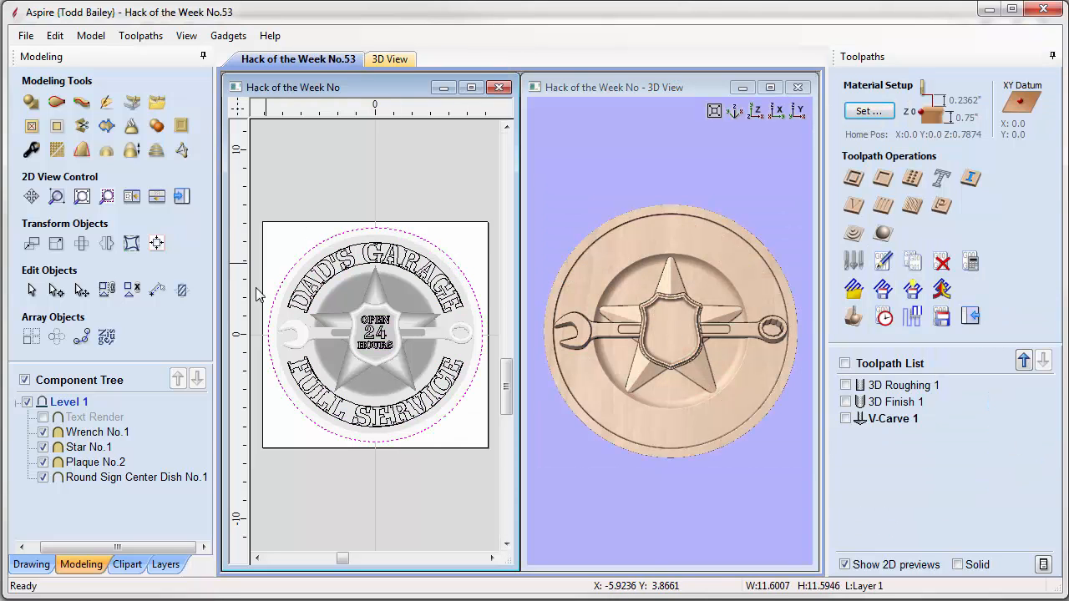
pyautogui.click(455, 313)
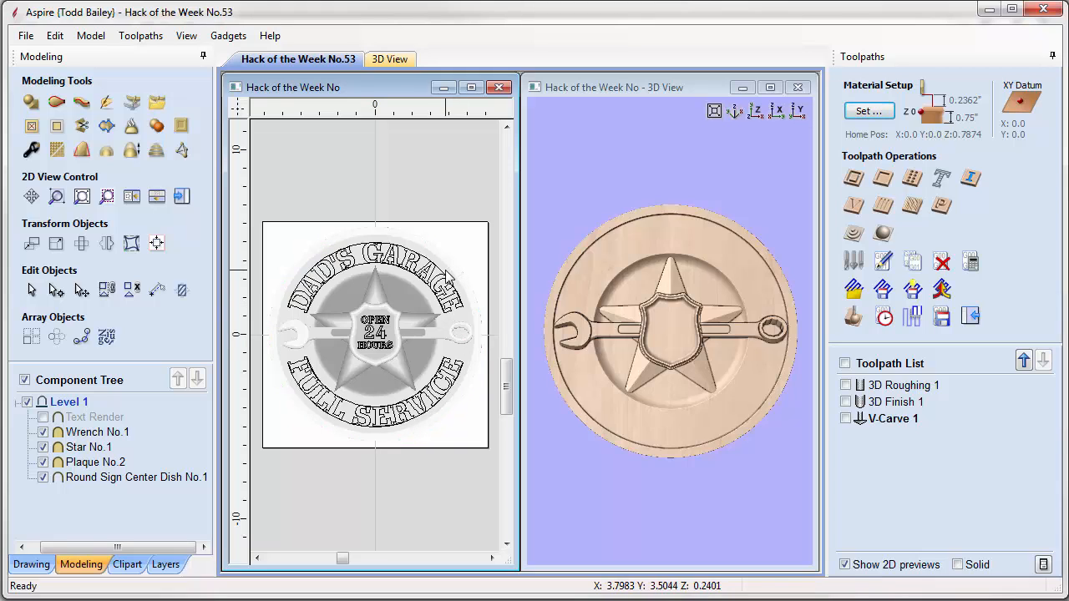
pyautogui.click(450, 273)
pyautogui.click(450, 272)
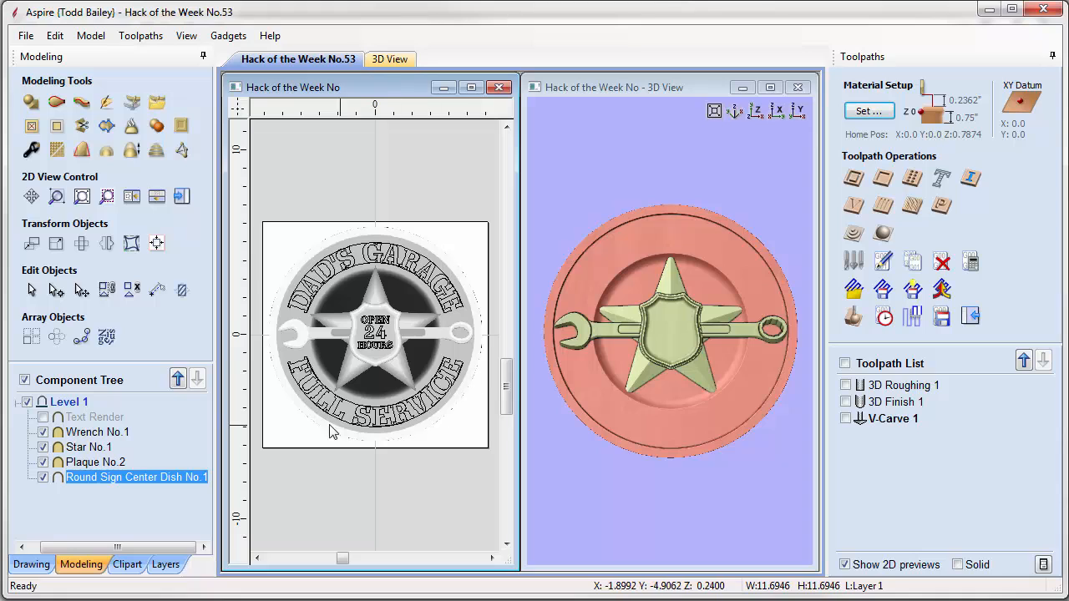
pyautogui.click(107, 125)
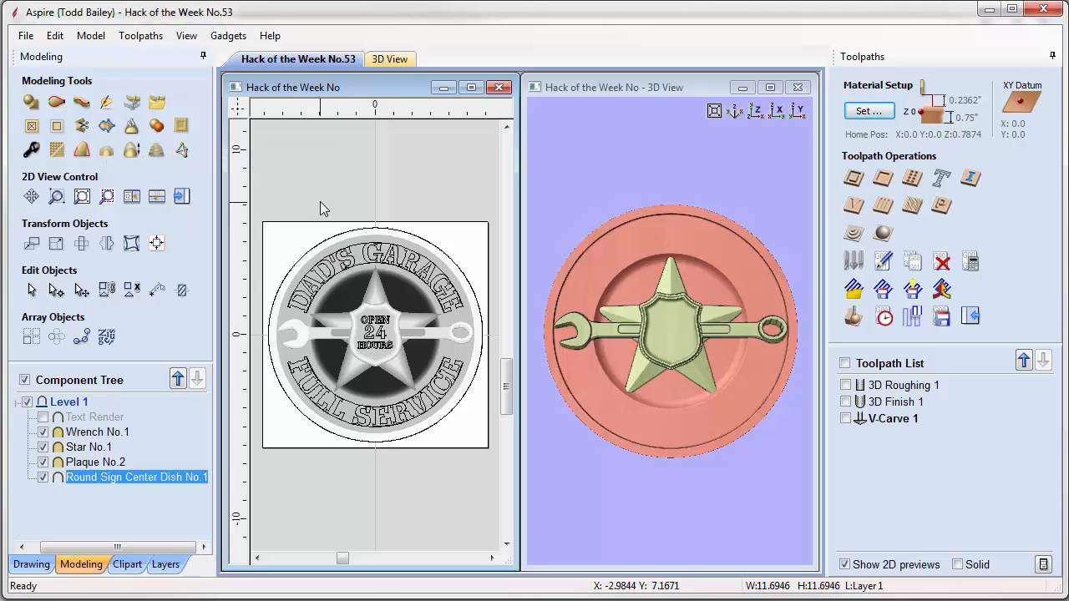
# Step: Calculate an outside climb profile toolpath on the outer boundary with 0.5 inch start depth, 0.25 inch cut depth and 0.25 inch end mill, and simulate it
pyautogui.click(321, 243)
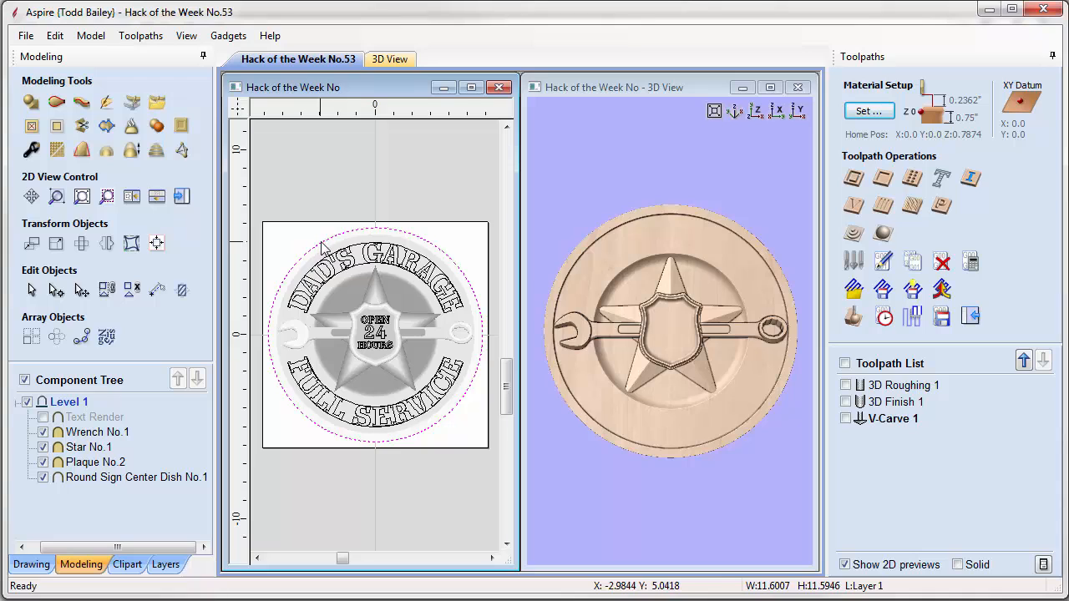
pyautogui.click(850, 189)
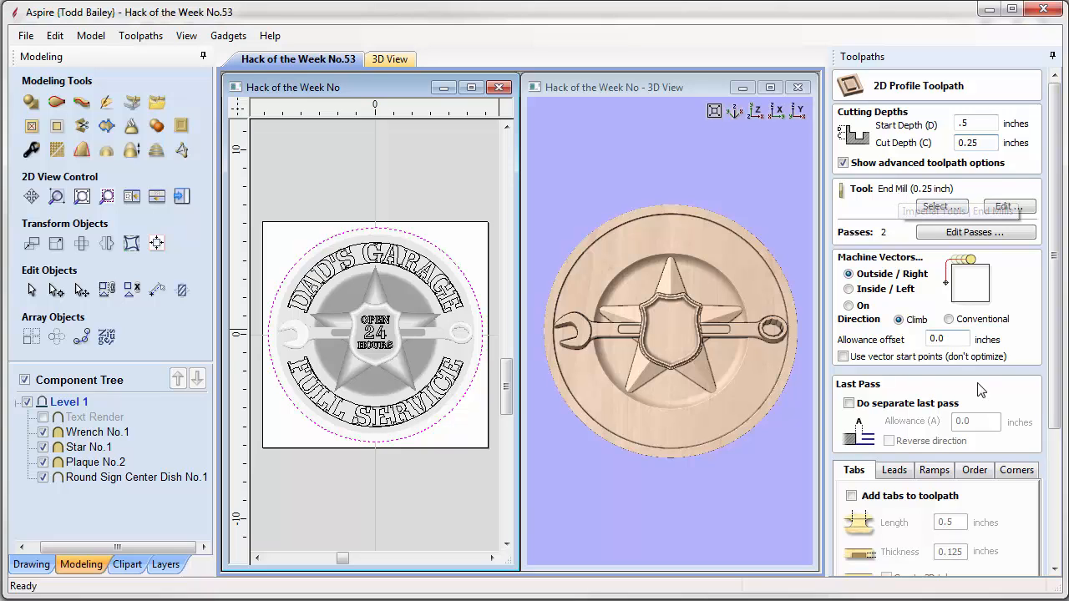
pyautogui.scroll(-3, 936, 359)
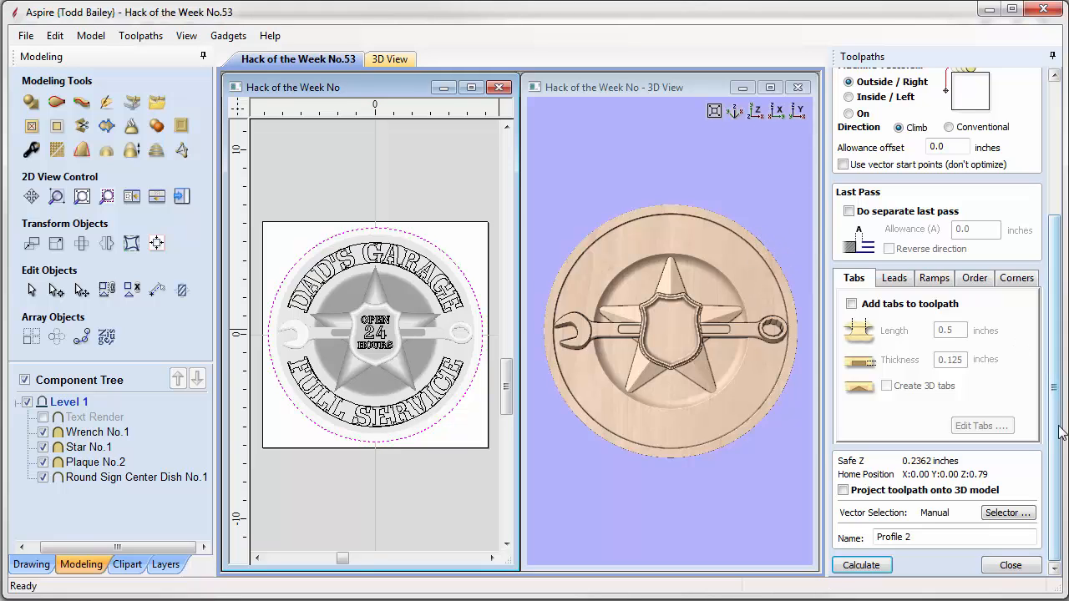
pyautogui.click(879, 570)
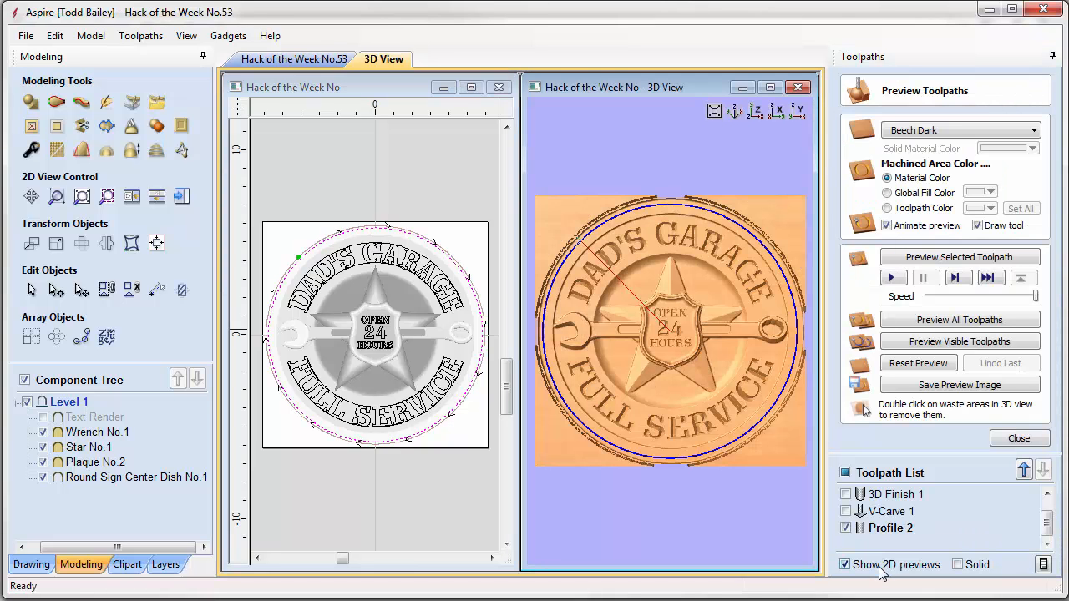
pyautogui.click(920, 344)
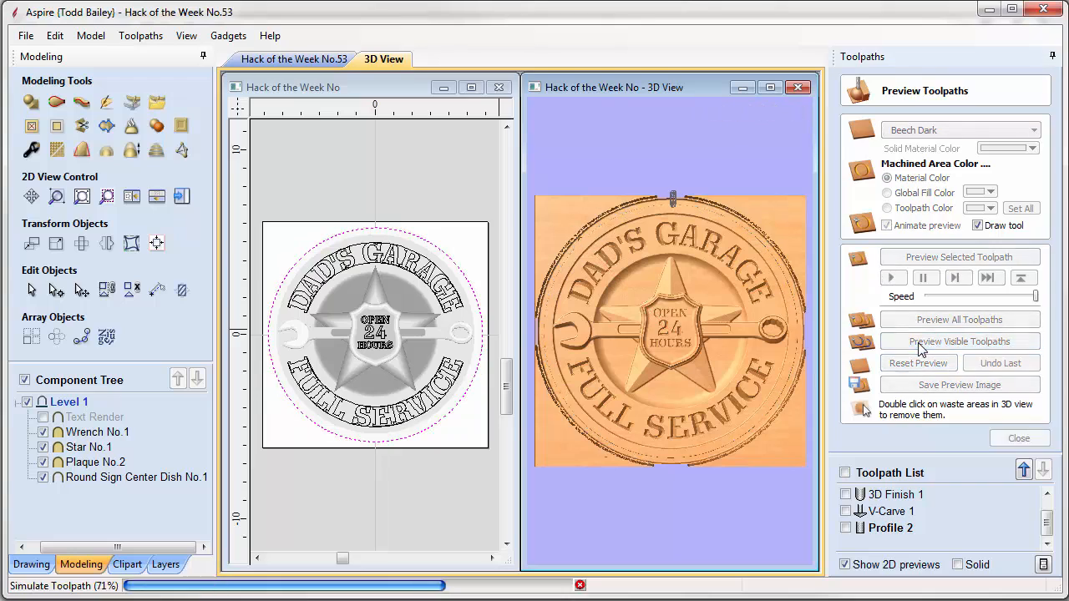
# Step: Remove the waste material around the cut-out sign and examine the machined result in a maximized 3D view
pyautogui.doubleClick(787, 232)
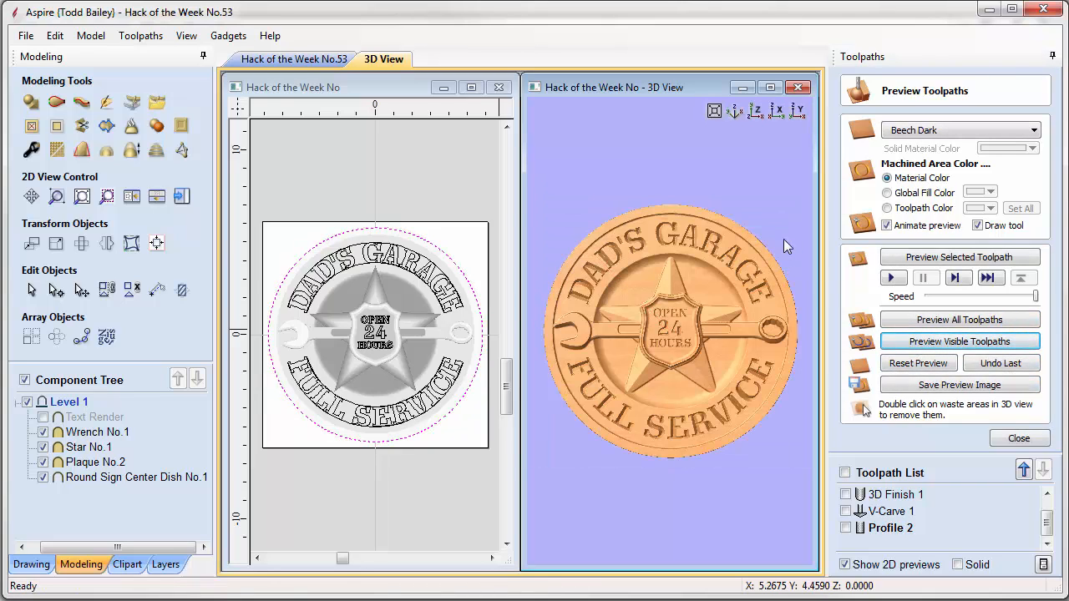
pyautogui.moveTo(603, 445); pyautogui.dragTo(673, 367)
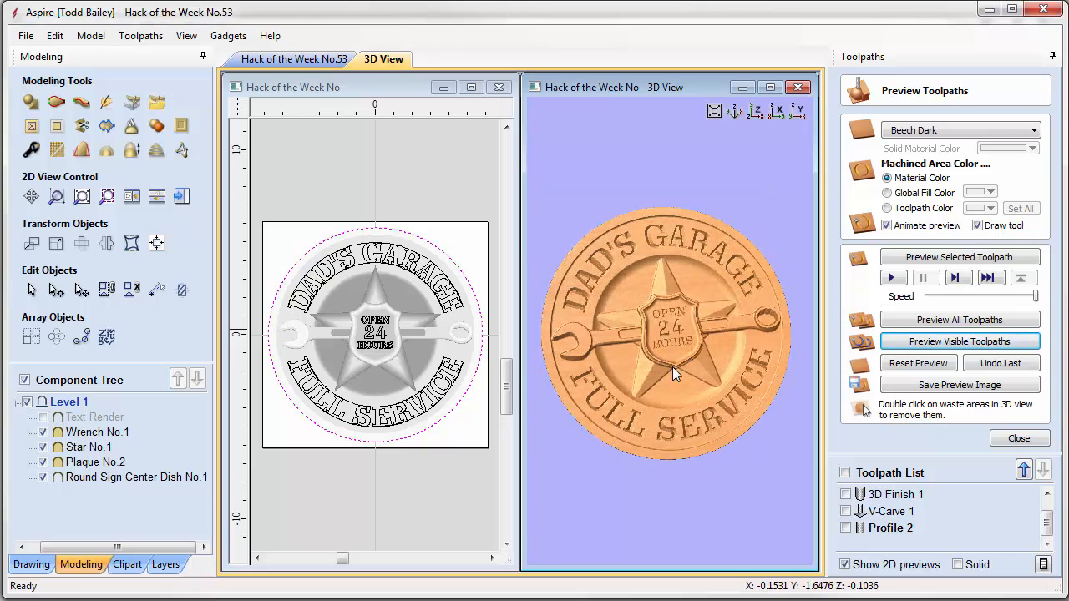
pyautogui.click(770, 87)
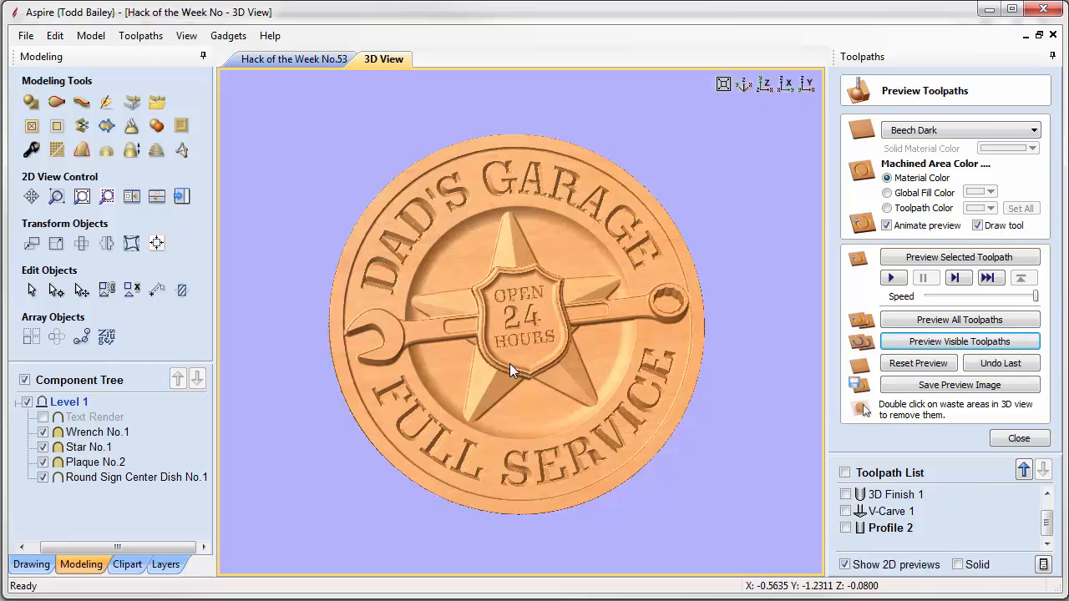
pyautogui.scroll(3, 509, 363)
pyautogui.moveTo(503, 376); pyautogui.dragTo(551, 361)
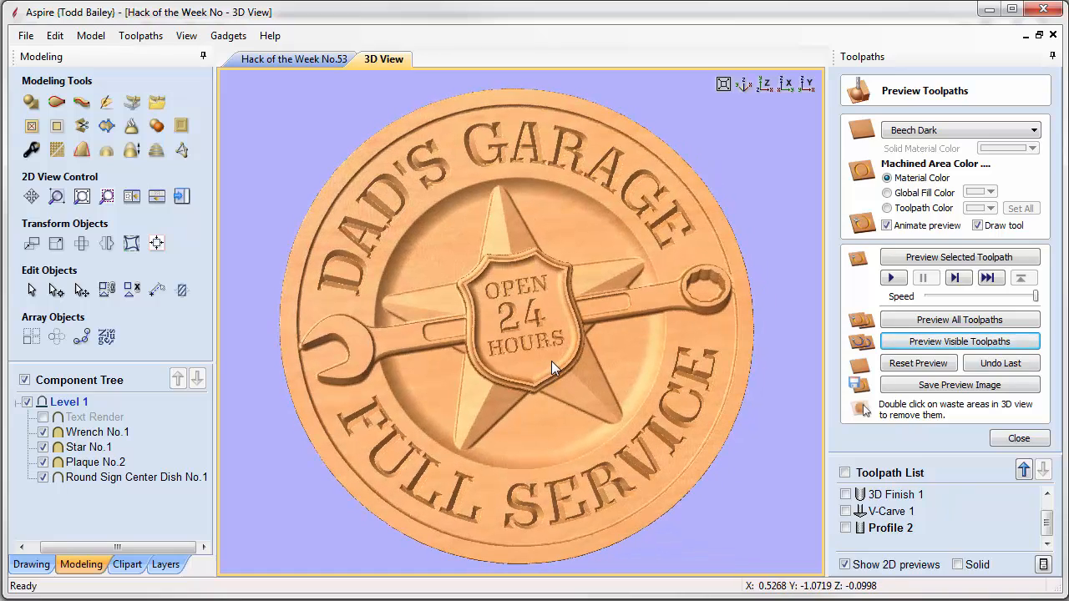